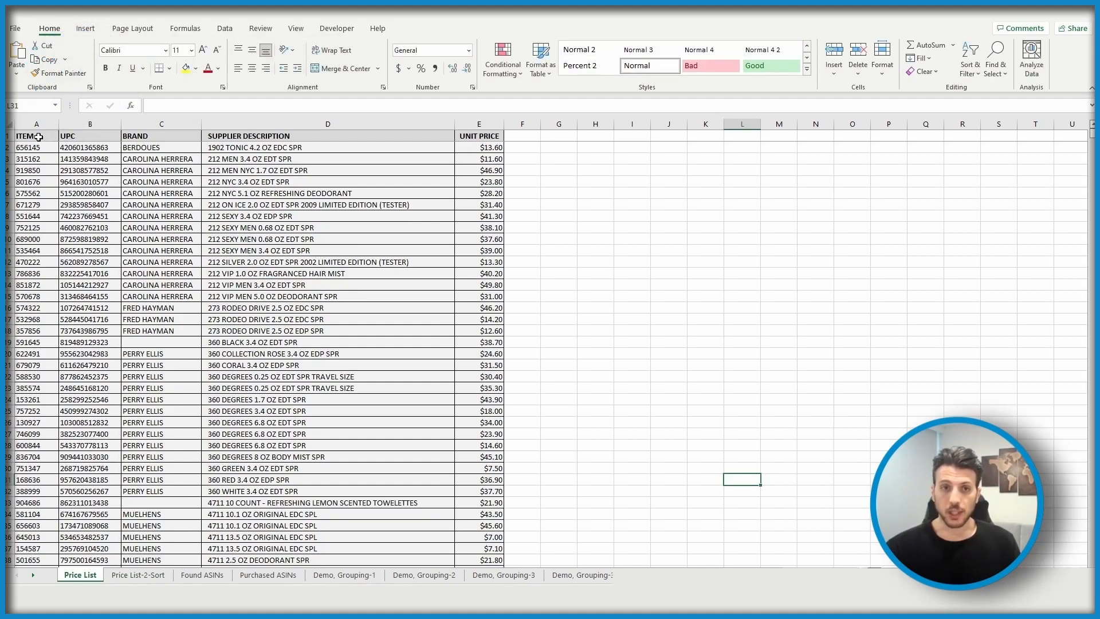
Add filters to the header row of the Price List sheet, from ITEM # through UNIT PRICE
drag(31, 135, 493, 136)
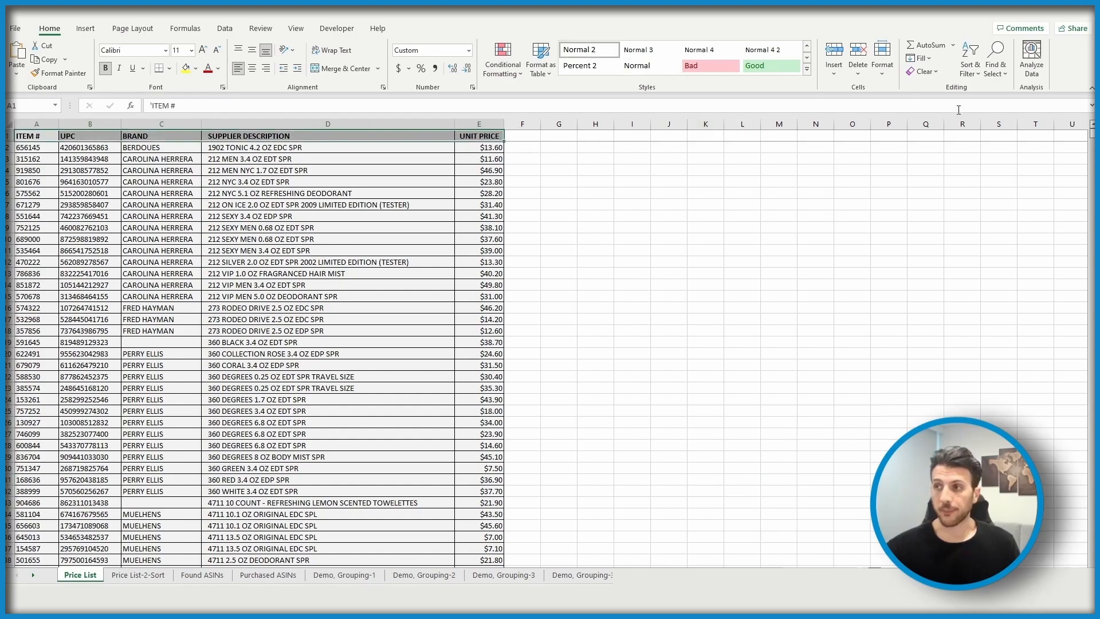
click(971, 79)
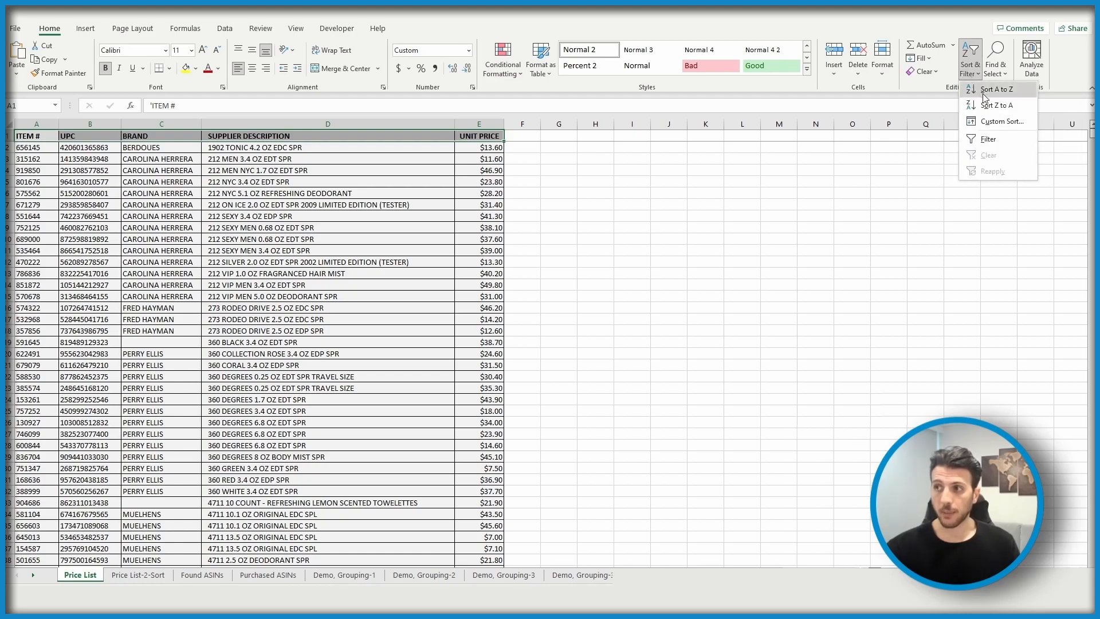
click(991, 140)
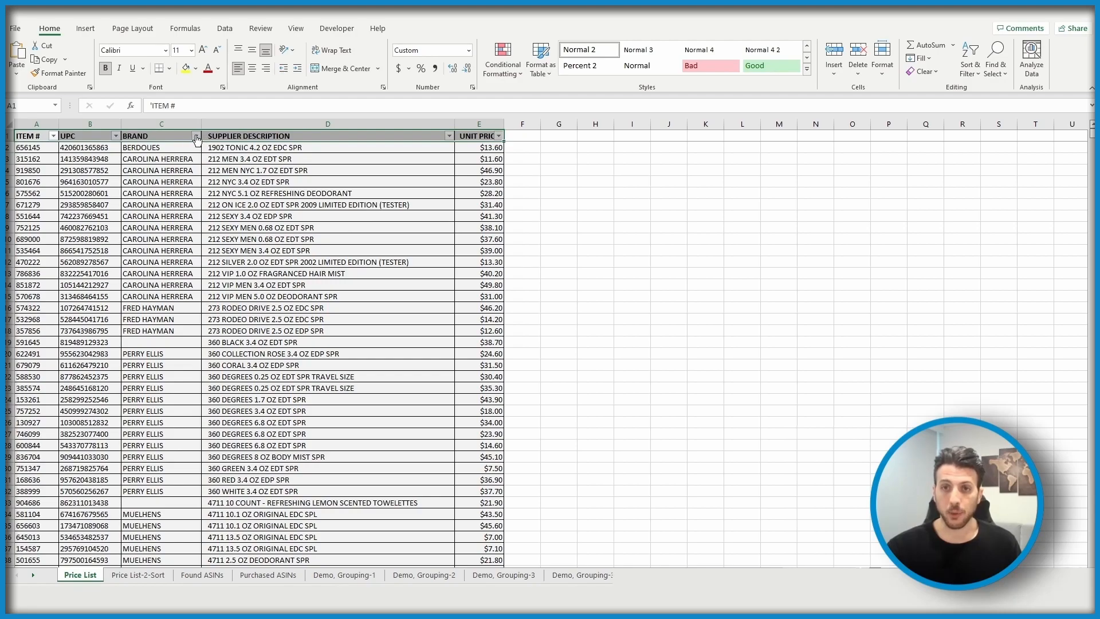
Filter the BRAND column to show only AFRICAS BEST, deselecting all other brands
click(196, 137)
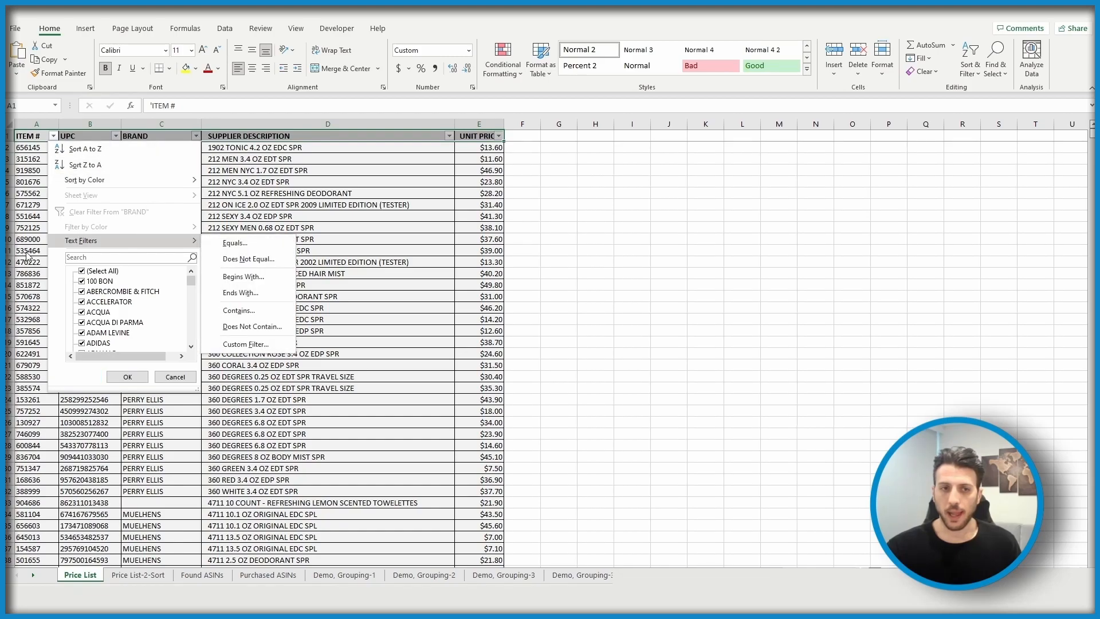
click(104, 272)
scroll(117, 294, down, 2)
scroll(117, 294, down, 3)
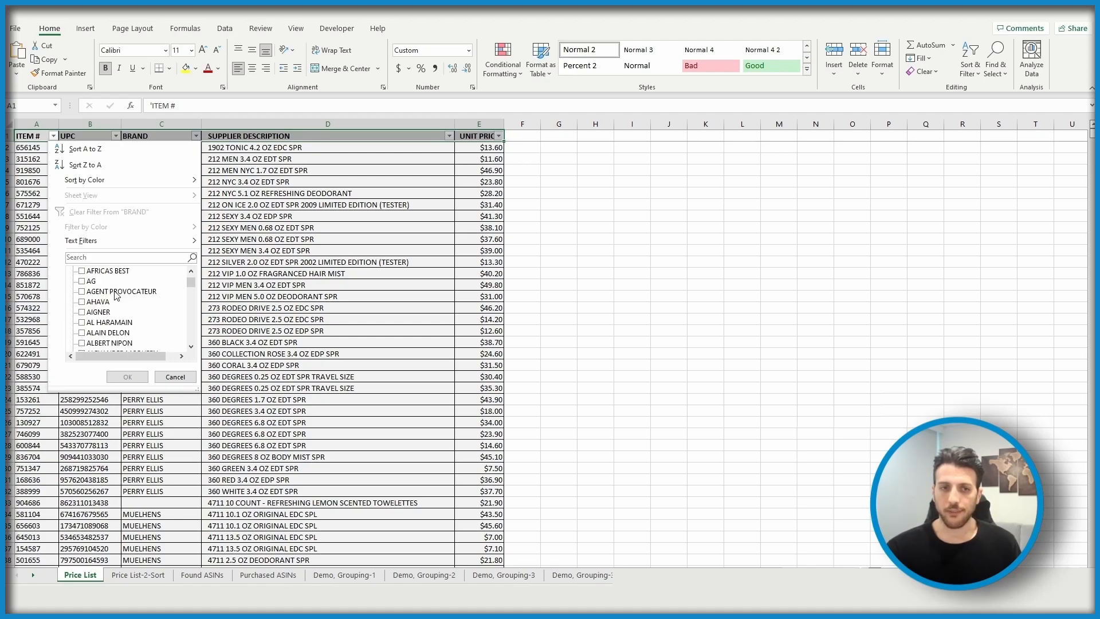
scroll(116, 294, down, 5)
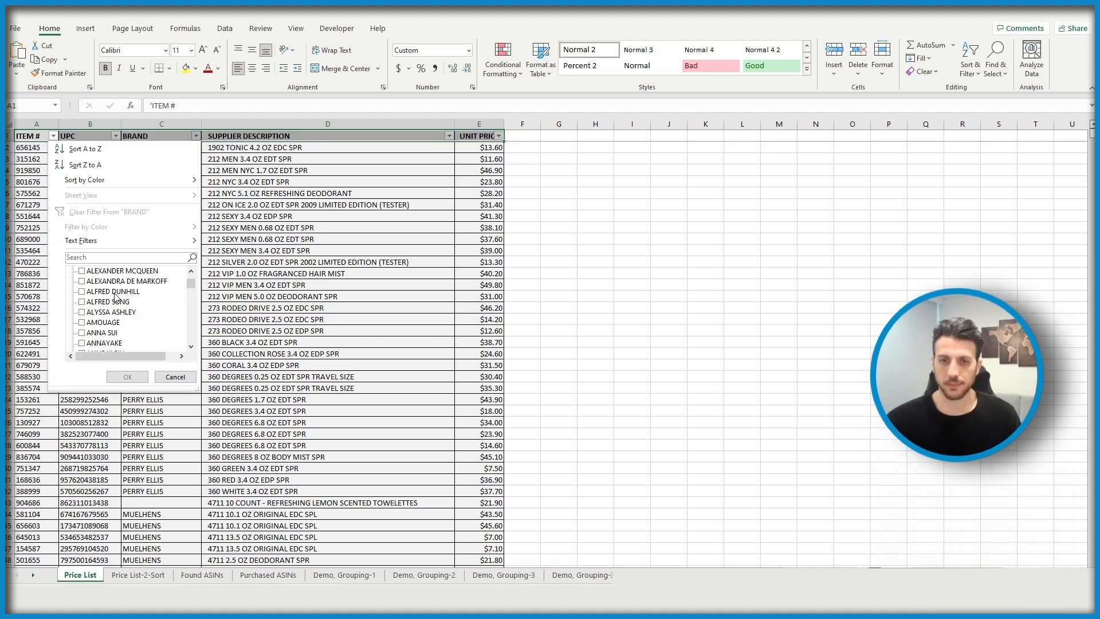
scroll(117, 297, down, 3)
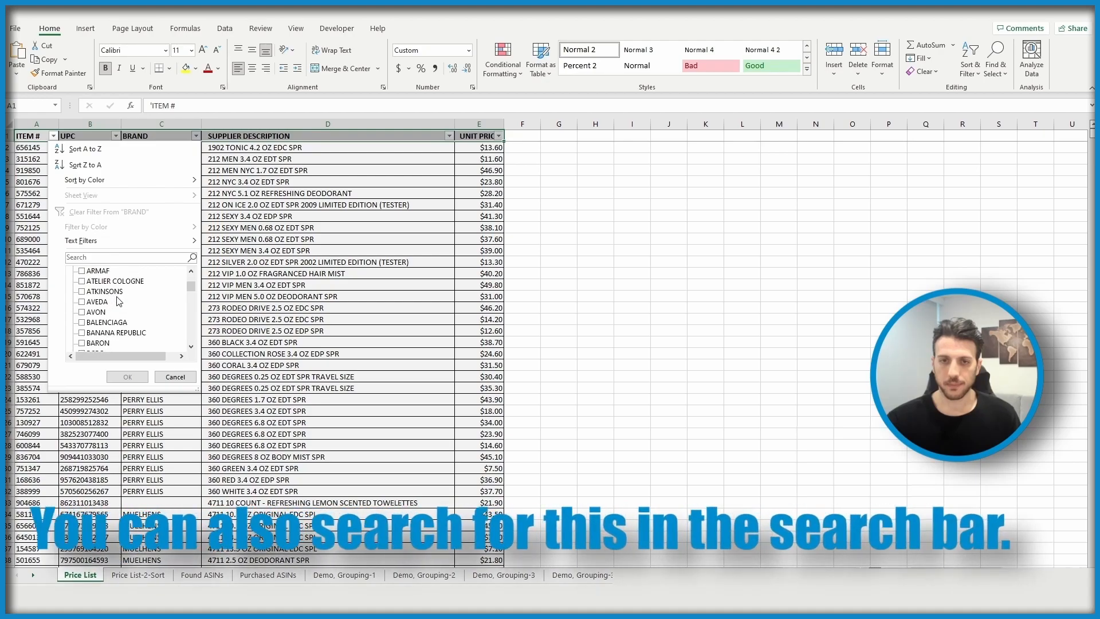
scroll(119, 301, up, 8)
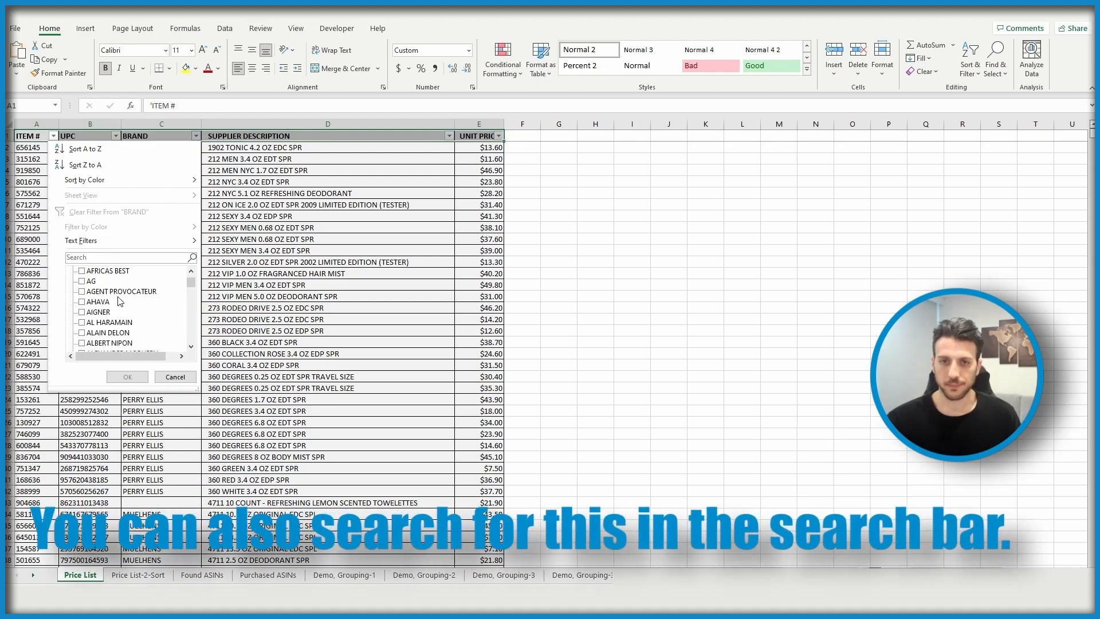
scroll(112, 320, up, 2)
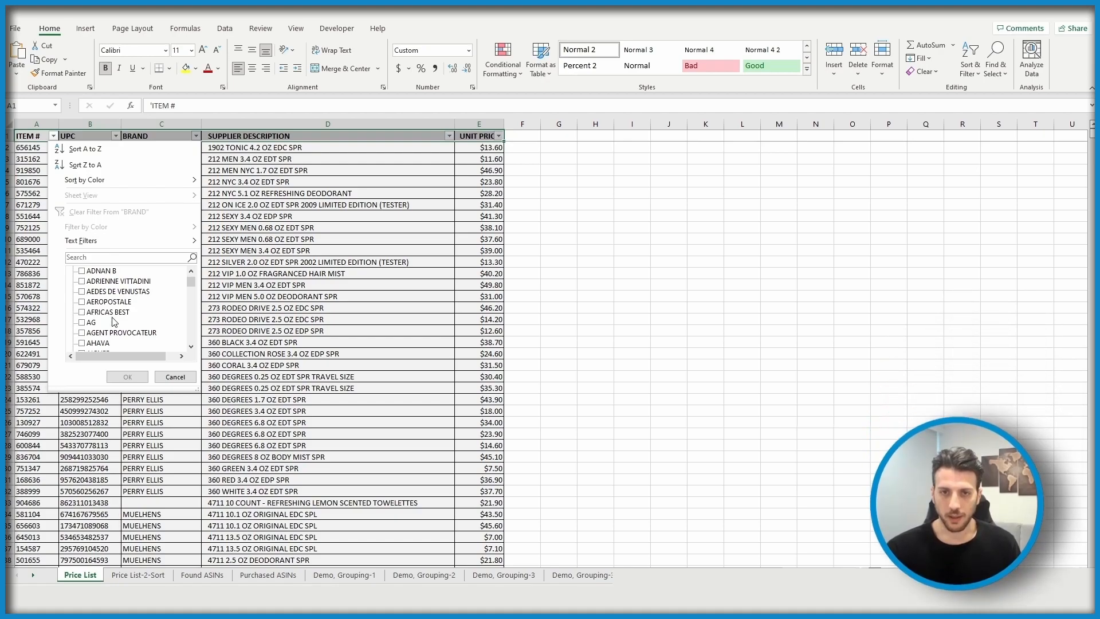
click(95, 313)
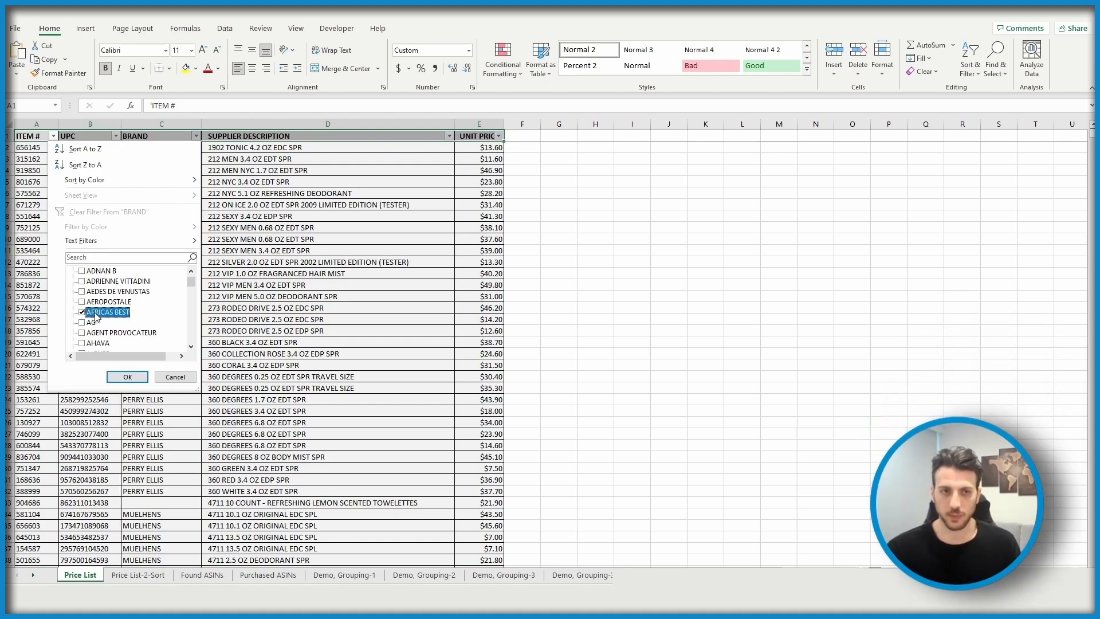
click(126, 377)
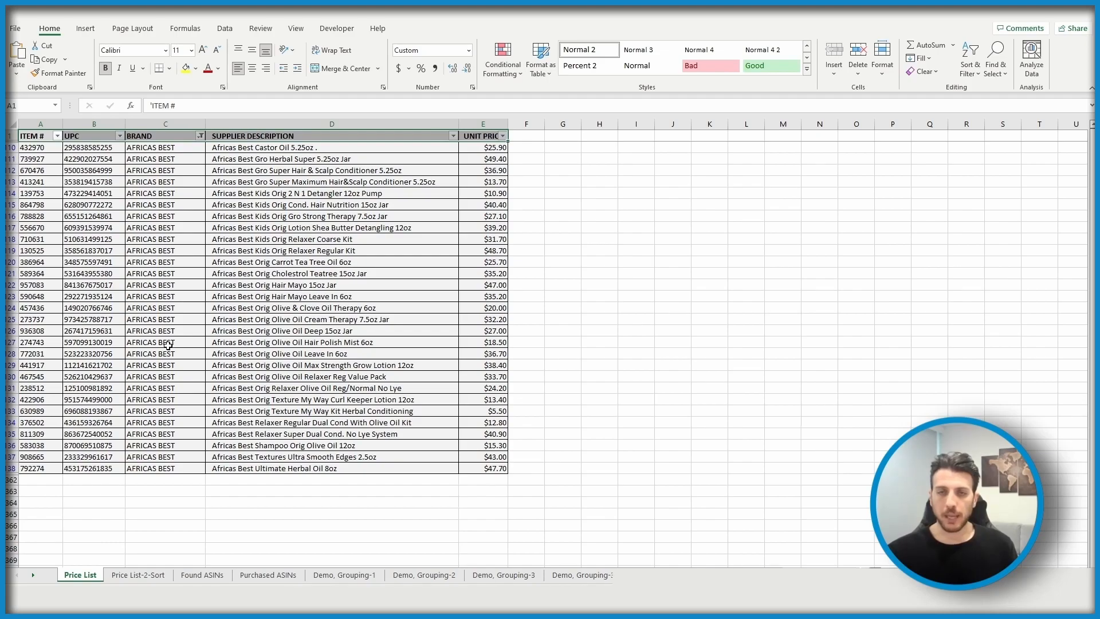
Change the BRAND filter from AFRICAS BEST to the two brands DIOR and CHRISTIAN DIOR
click(200, 137)
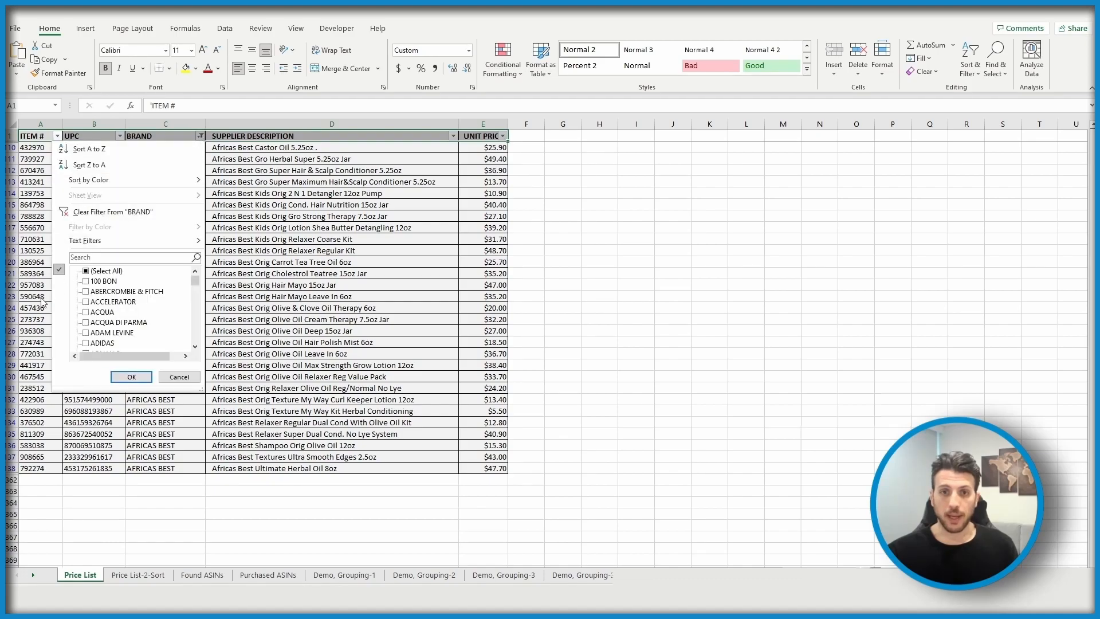
scroll(86, 290, down, 3)
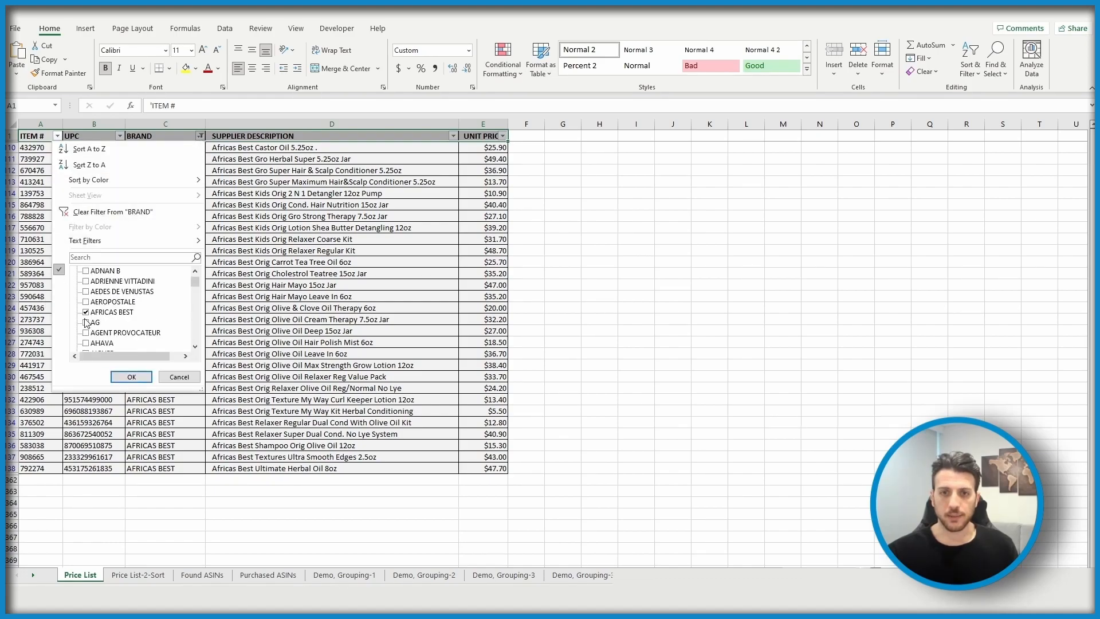
click(95, 313)
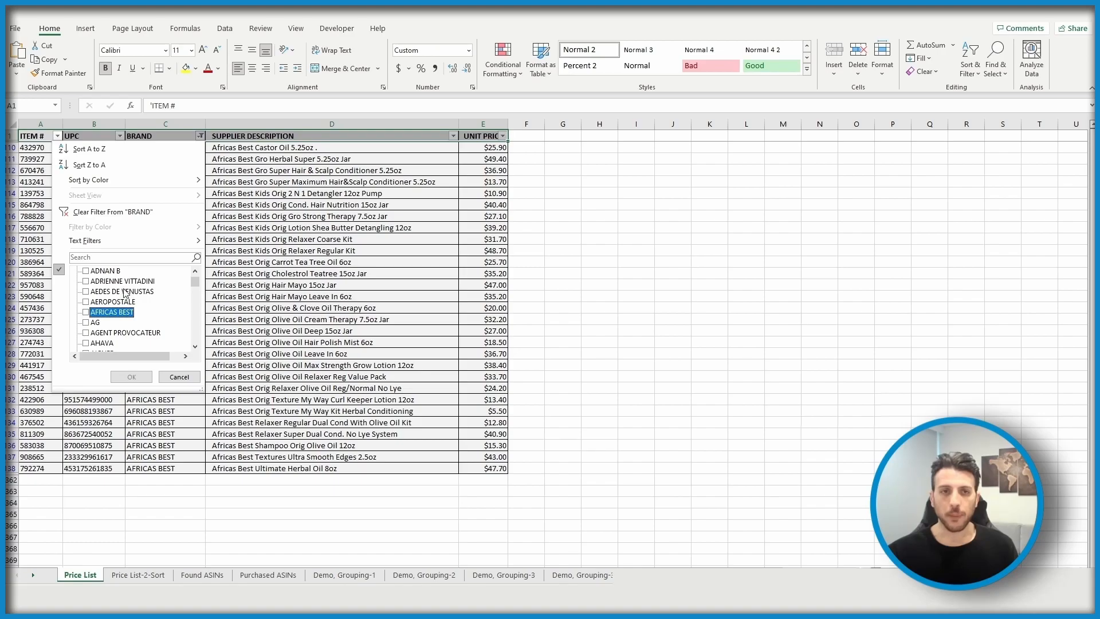
scroll(126, 293, down, 1)
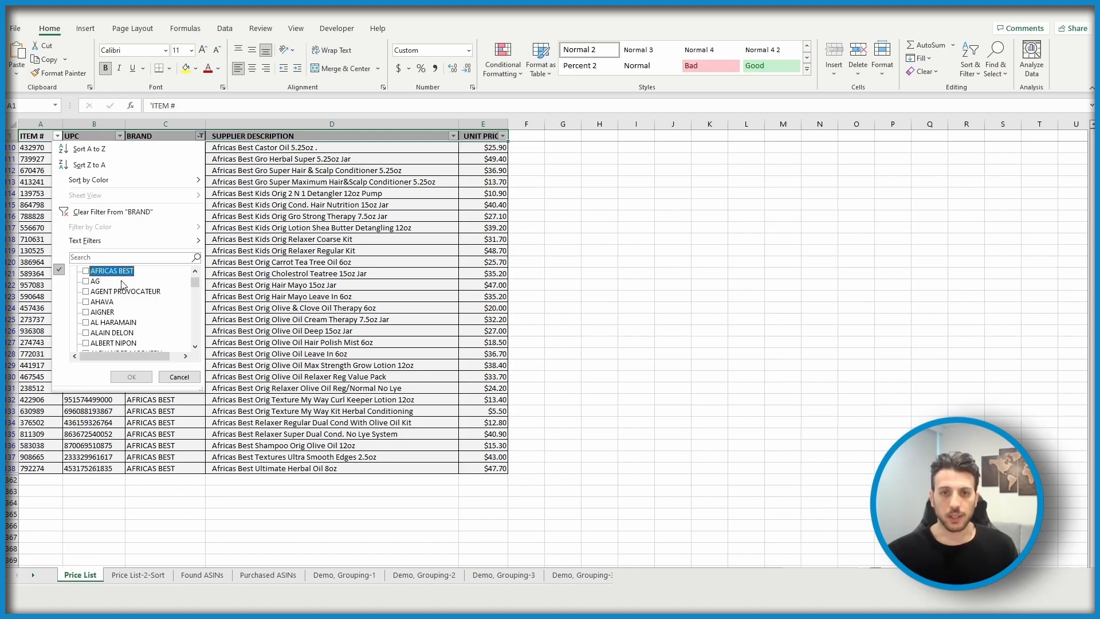
scroll(124, 284, down, 1)
scroll(197, 315, down, 3)
scroll(198, 315, down, 8)
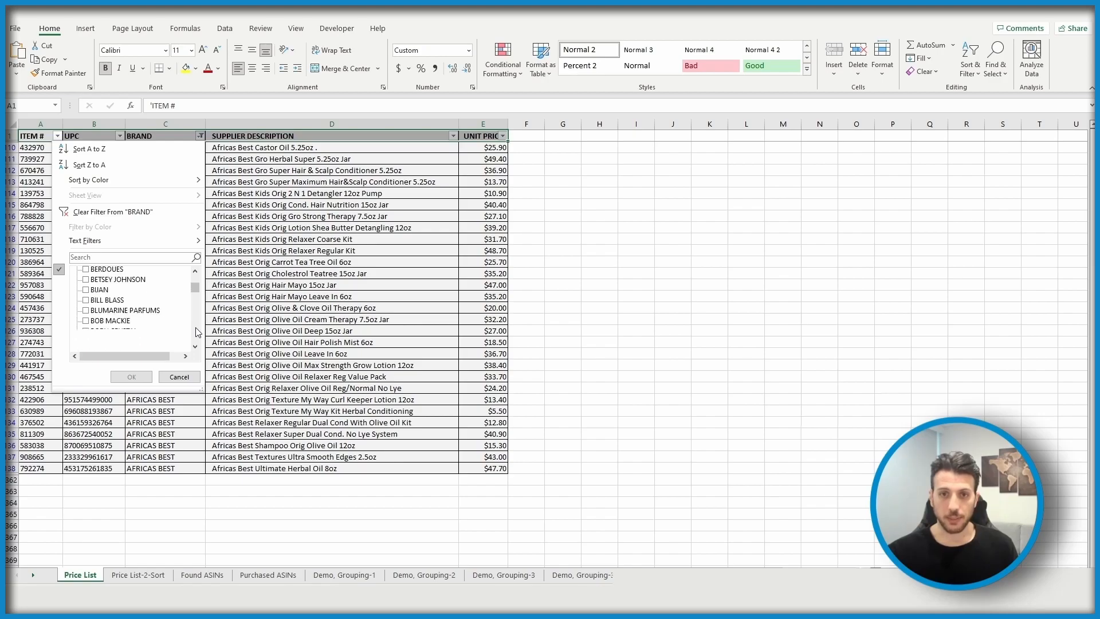
right_click(196, 328)
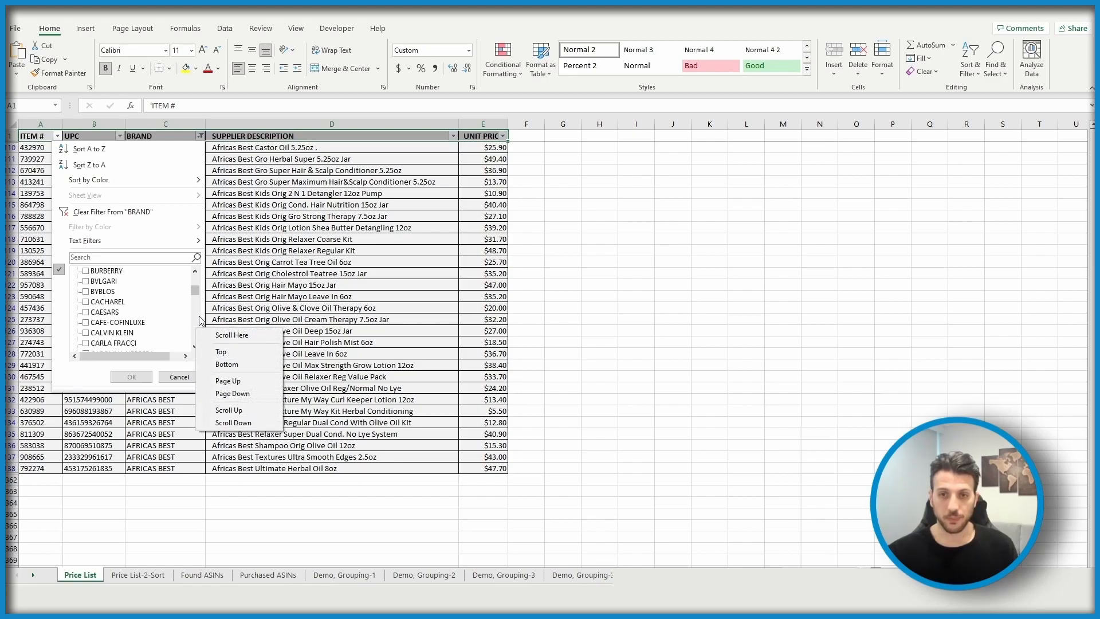
click(196, 318)
click(196, 319)
click(197, 324)
click(196, 323)
click(196, 324)
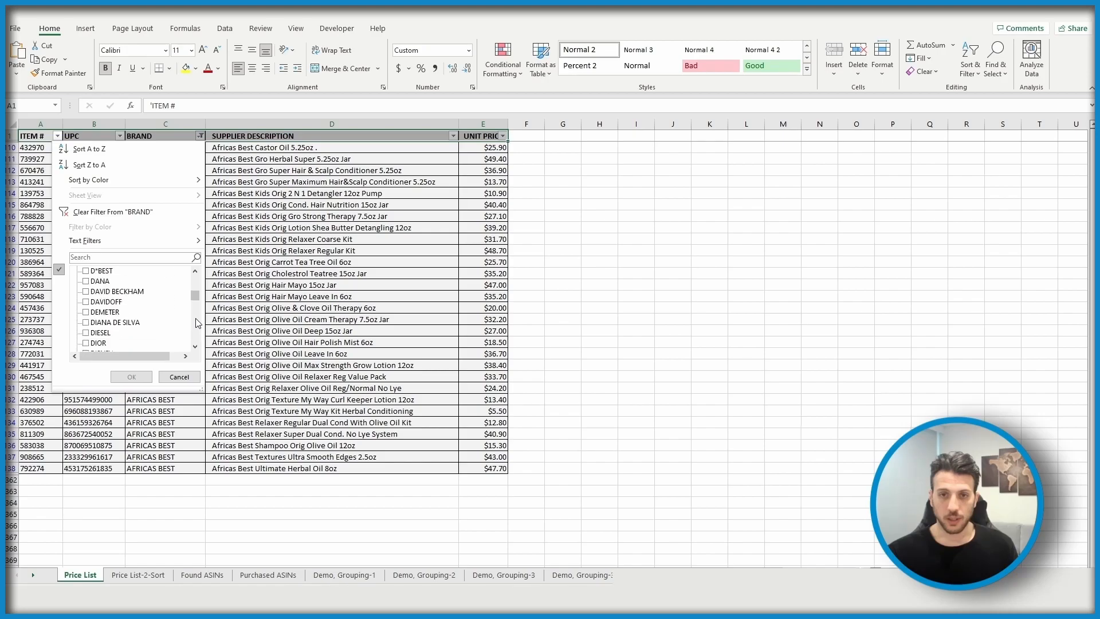
click(86, 343)
scroll(196, 286, up, 8)
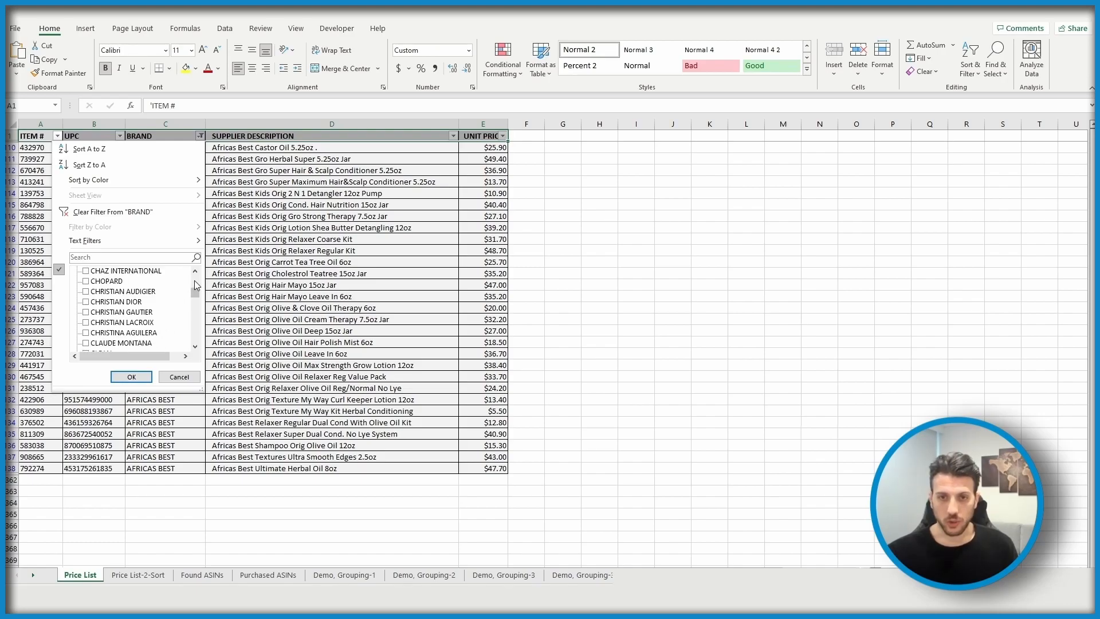
click(87, 302)
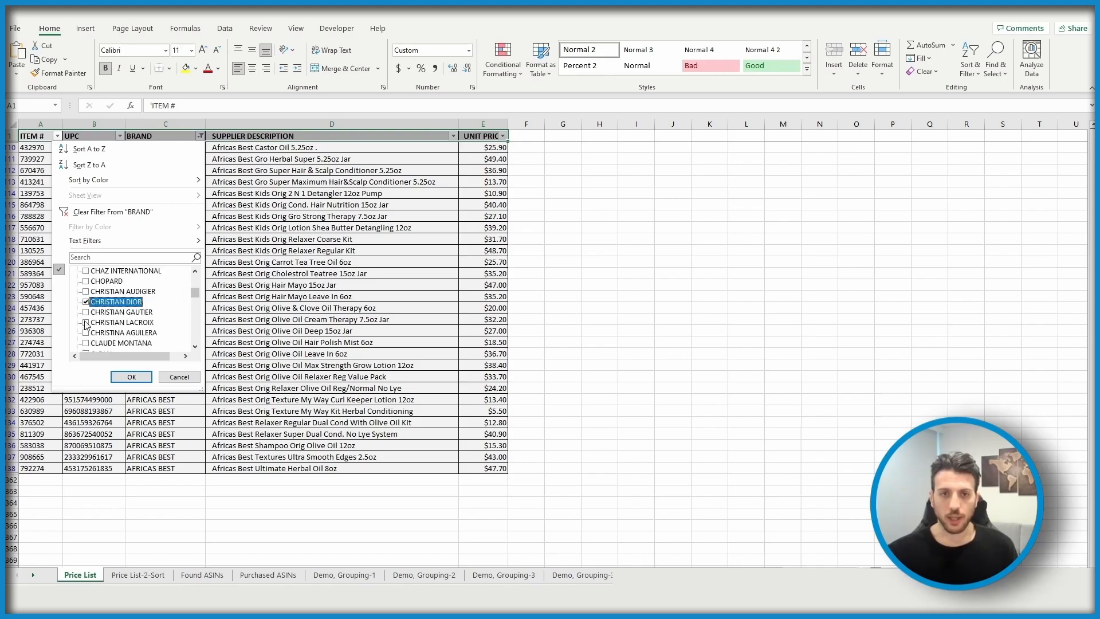
click(145, 377)
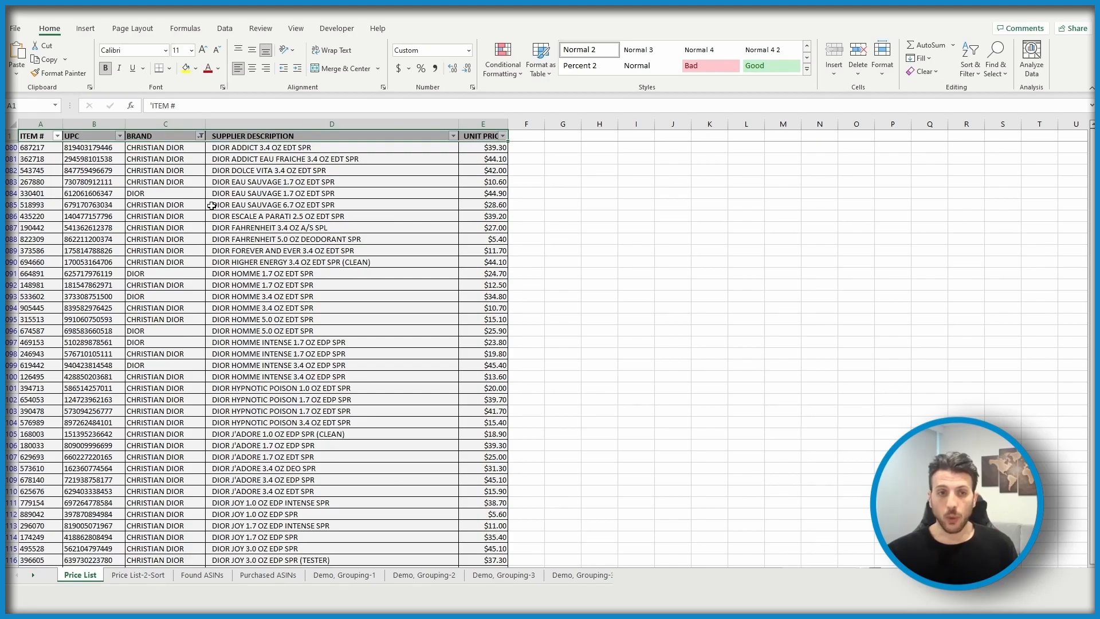
Look over the filtered Dior rows and clear the filter from the BRAND column
scroll(140, 339, down, 3)
scroll(140, 339, up, 3)
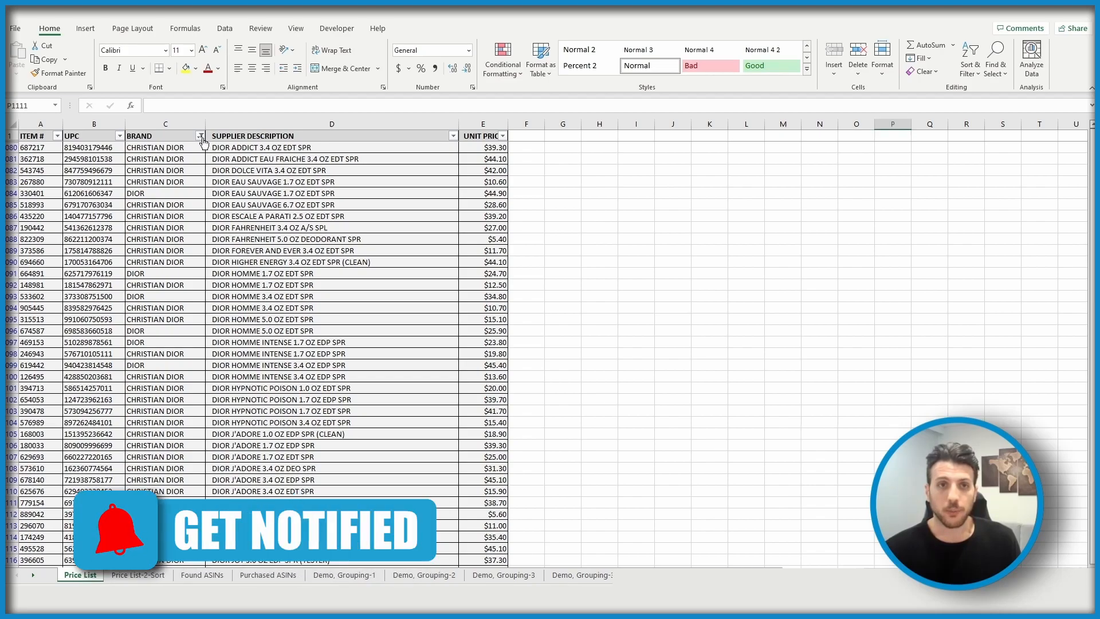
click(202, 137)
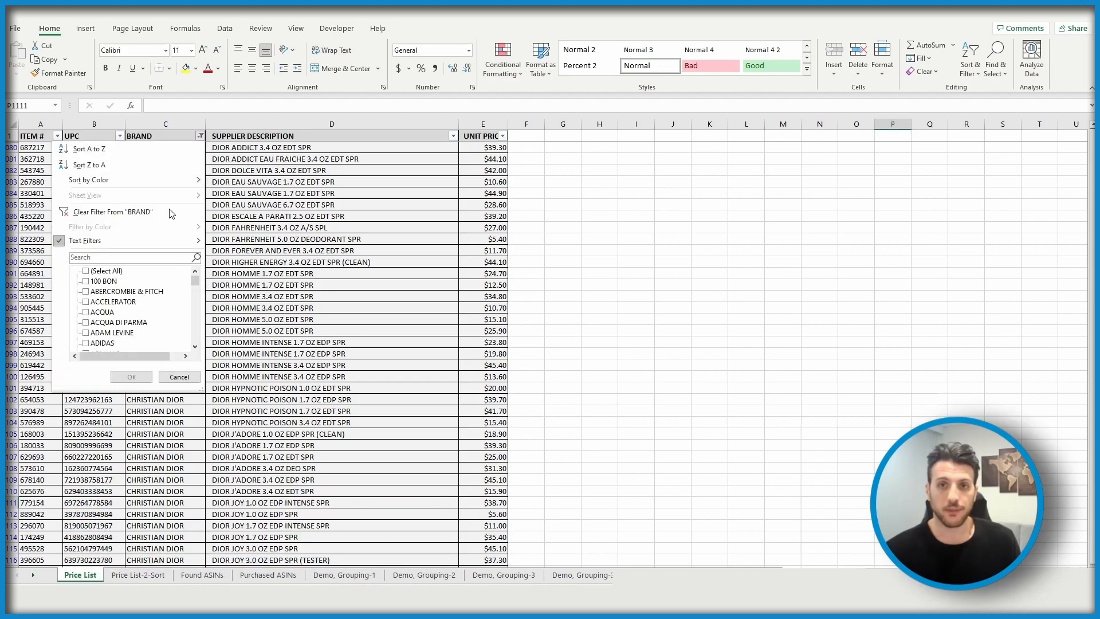
click(121, 212)
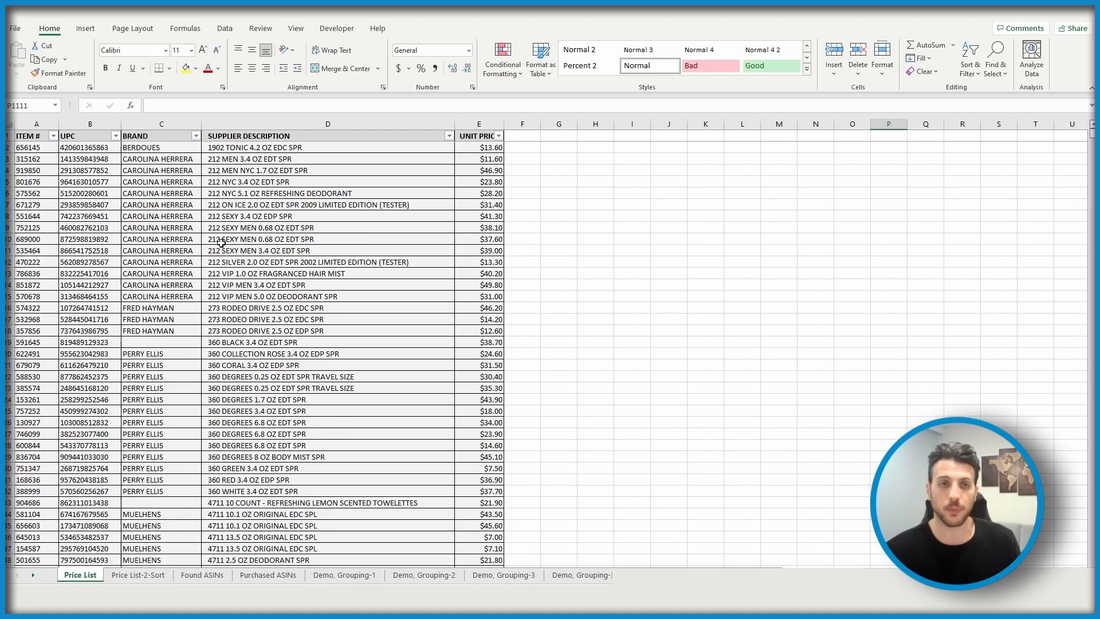
Start a custom text filter on the BRAND column with the condition contains "Dior"
click(196, 136)
mouse_move(157, 243)
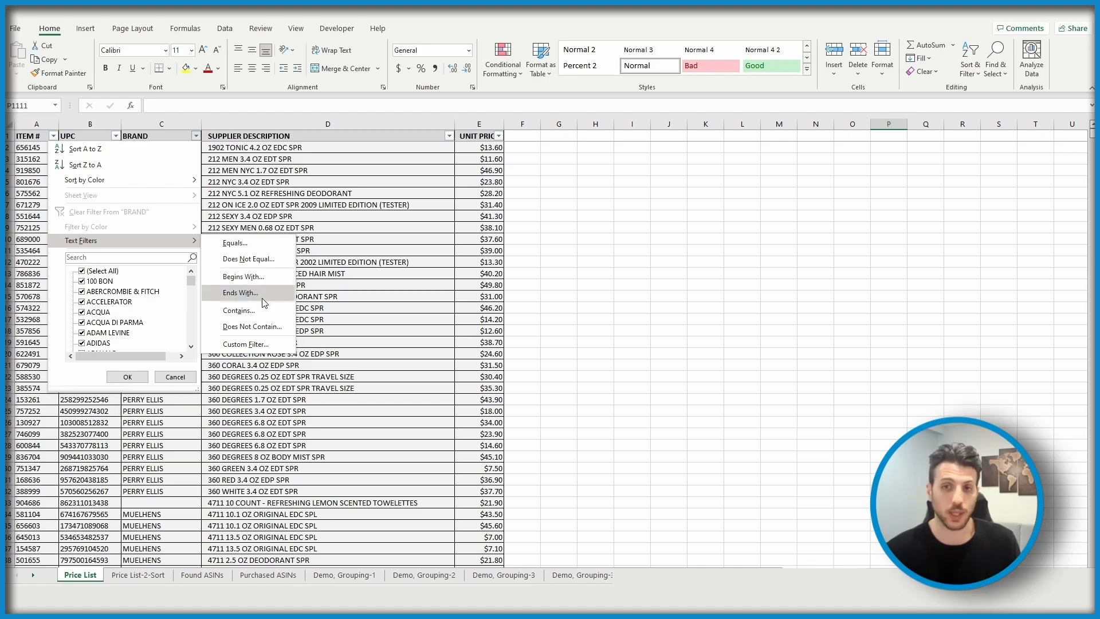
click(269, 343)
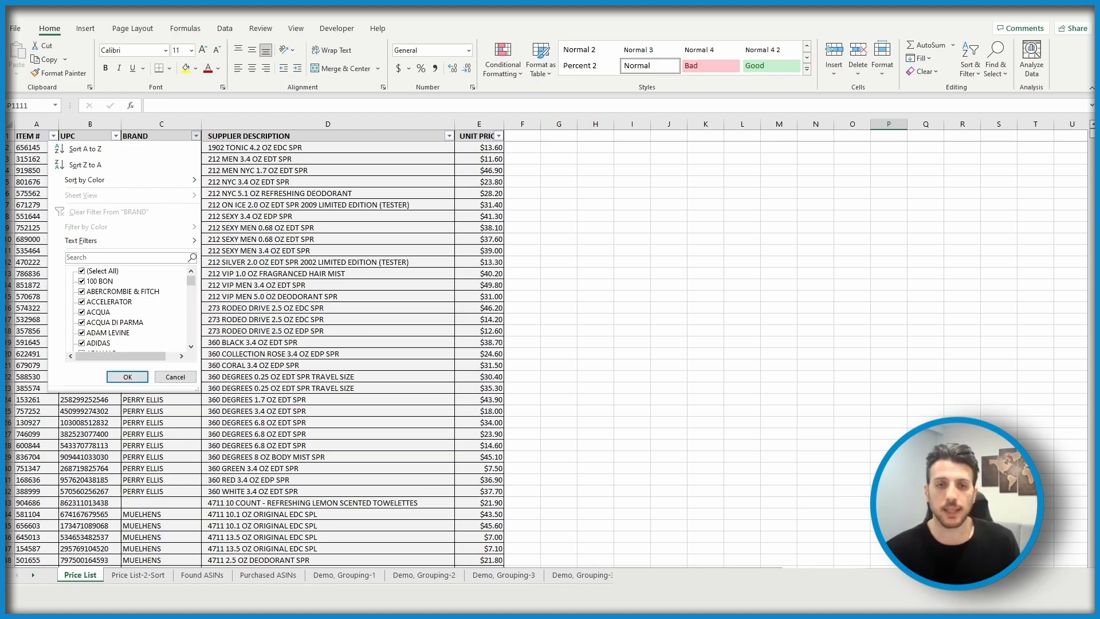
click(262, 306)
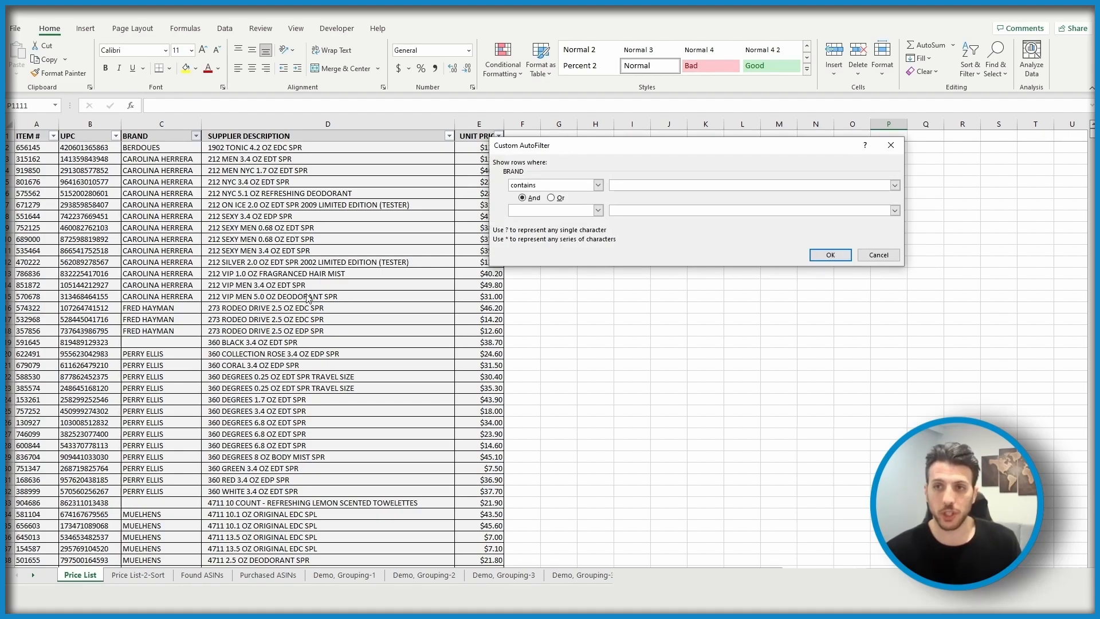
click(644, 184)
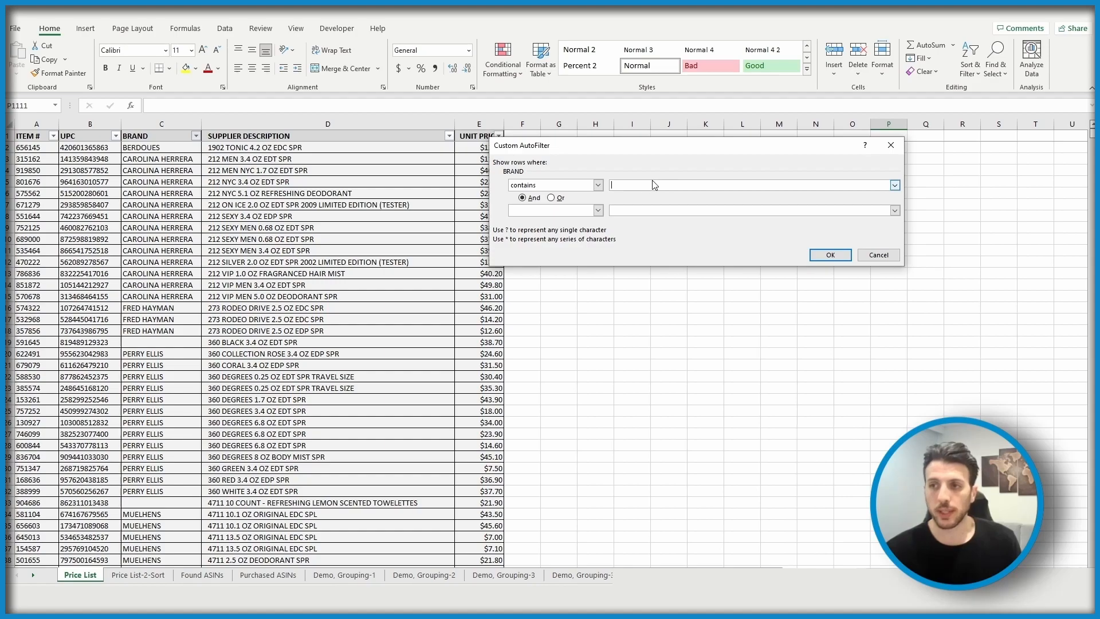
text(Dior)
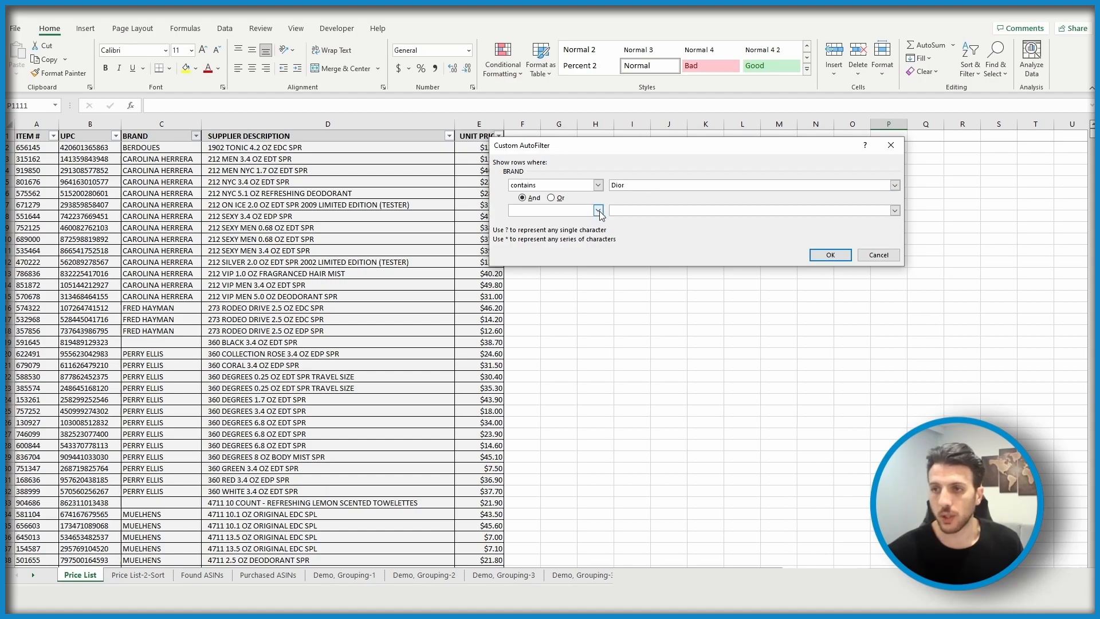
Add the second condition does not contain "Christian", combined with And, and apply the custom BRAND filter
click(598, 211)
scroll(599, 234, down, 2)
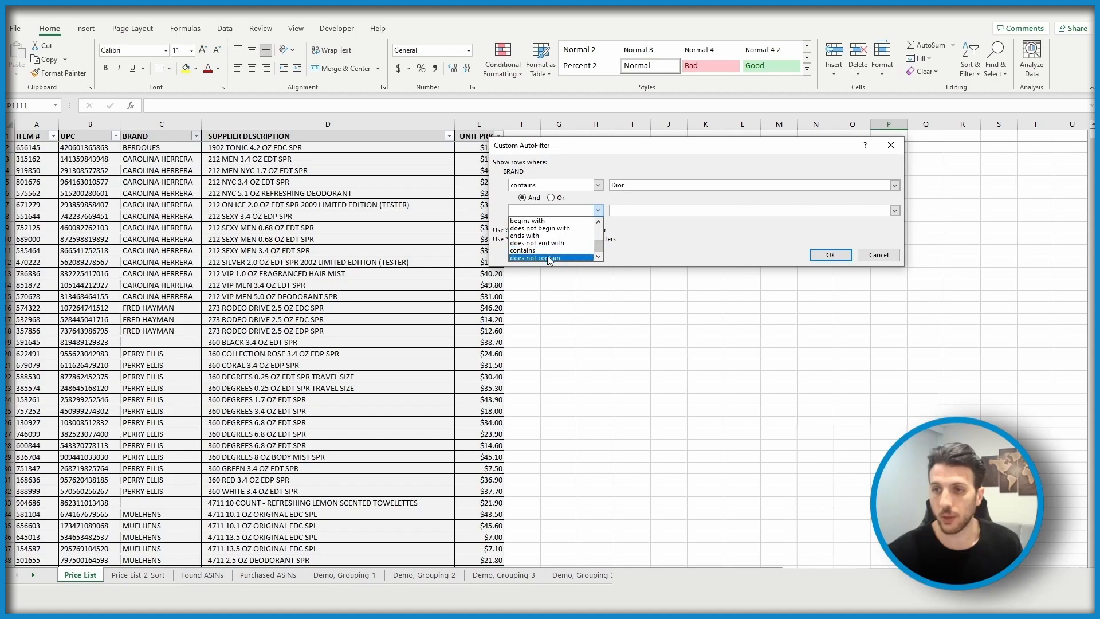
click(549, 258)
click(648, 210)
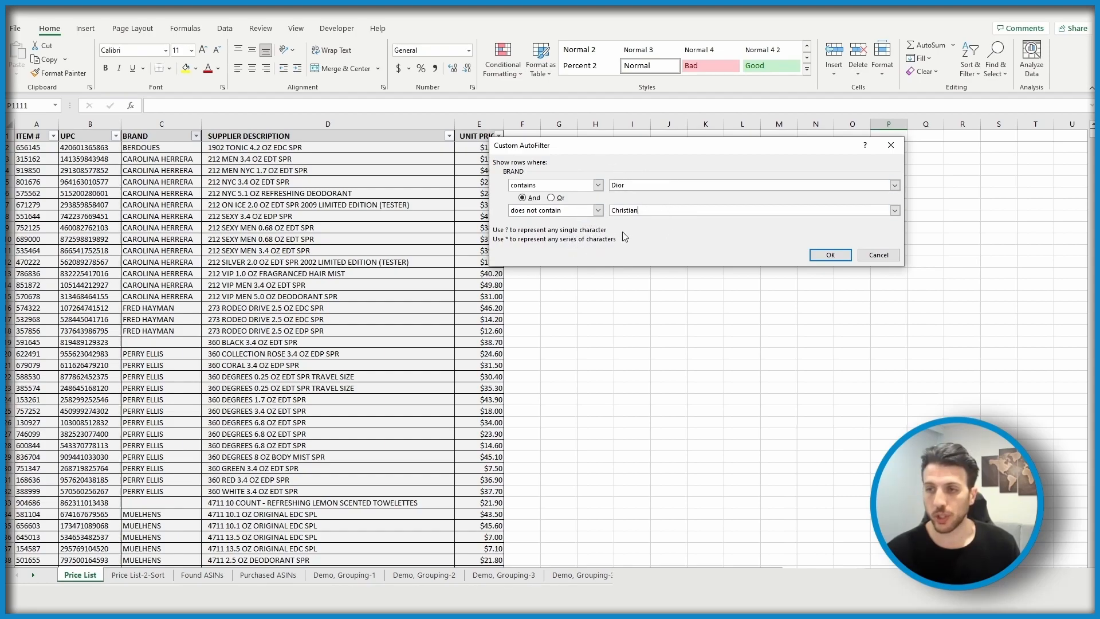
click(829, 255)
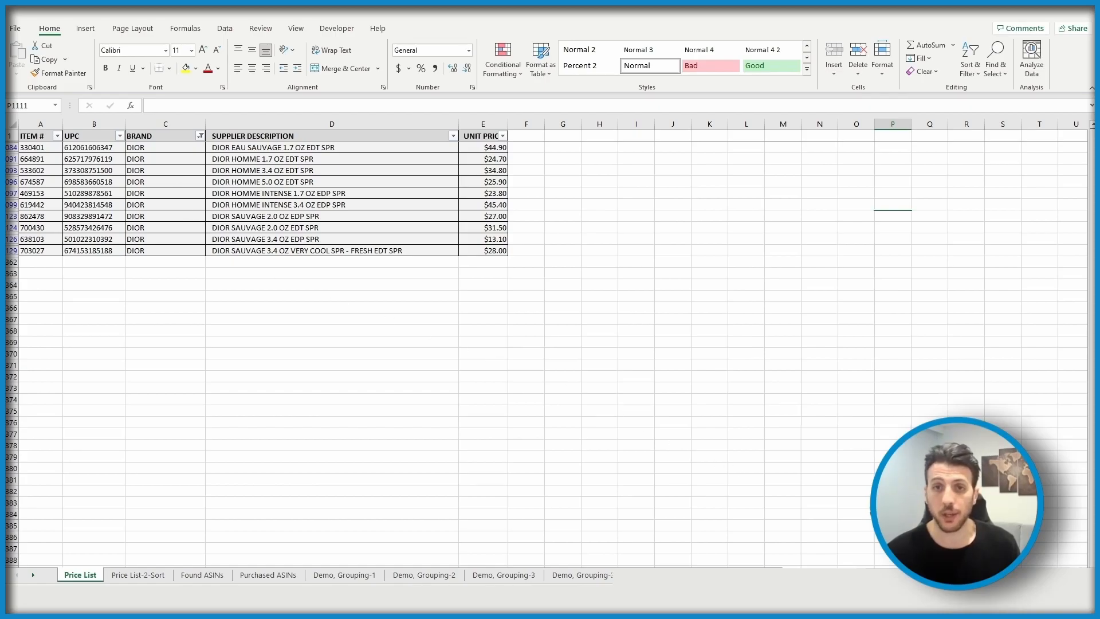
Show all products again by reselecting every brand in the BRAND filter
key(ctrl+End)
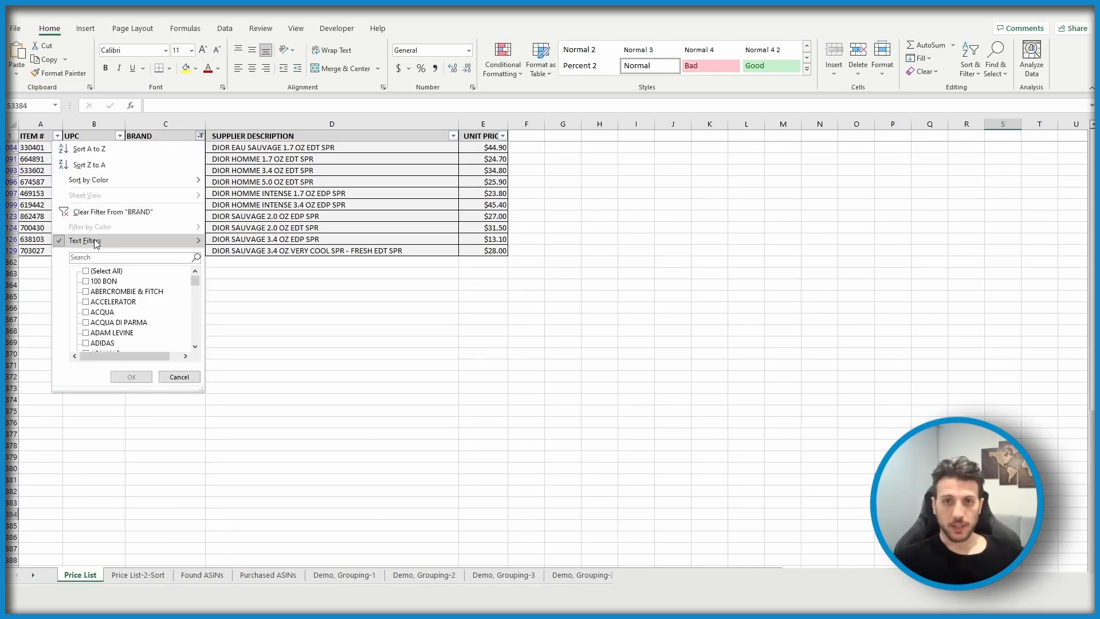
click(86, 271)
click(131, 378)
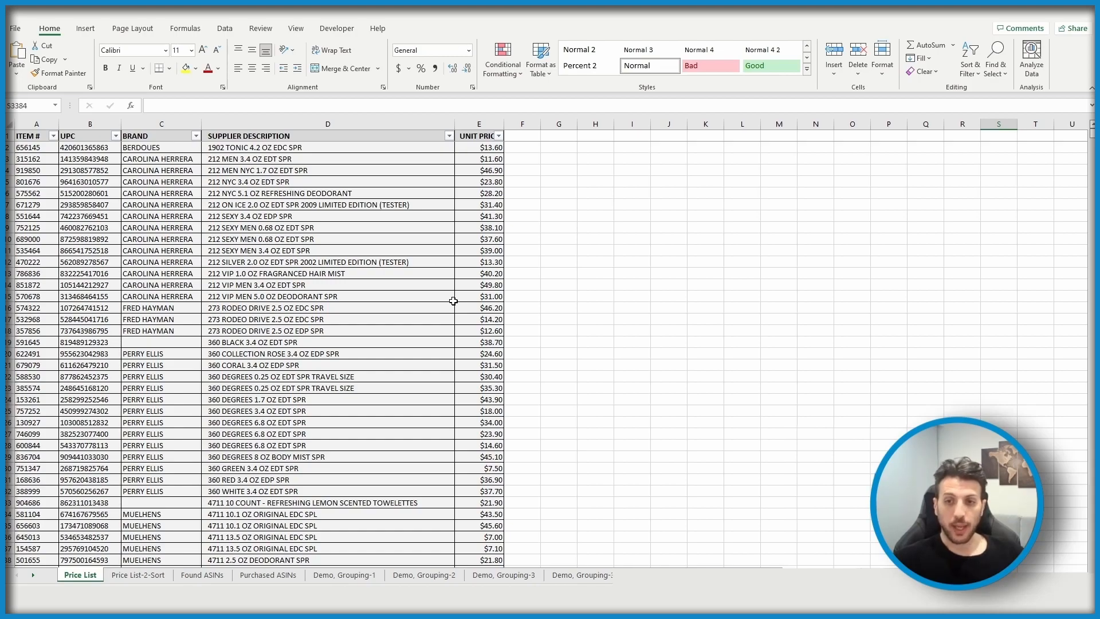
Start a custom text filter on the SUPPLIER DESCRIPTION column with the condition contains "6.8 oz"
click(449, 137)
mouse_move(407, 242)
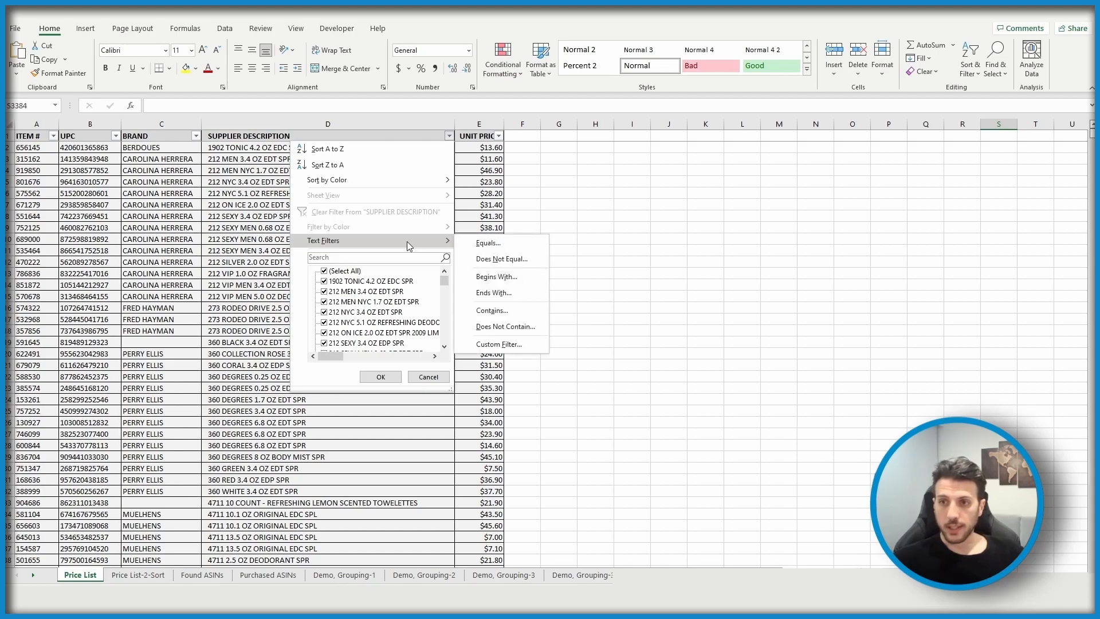
click(527, 311)
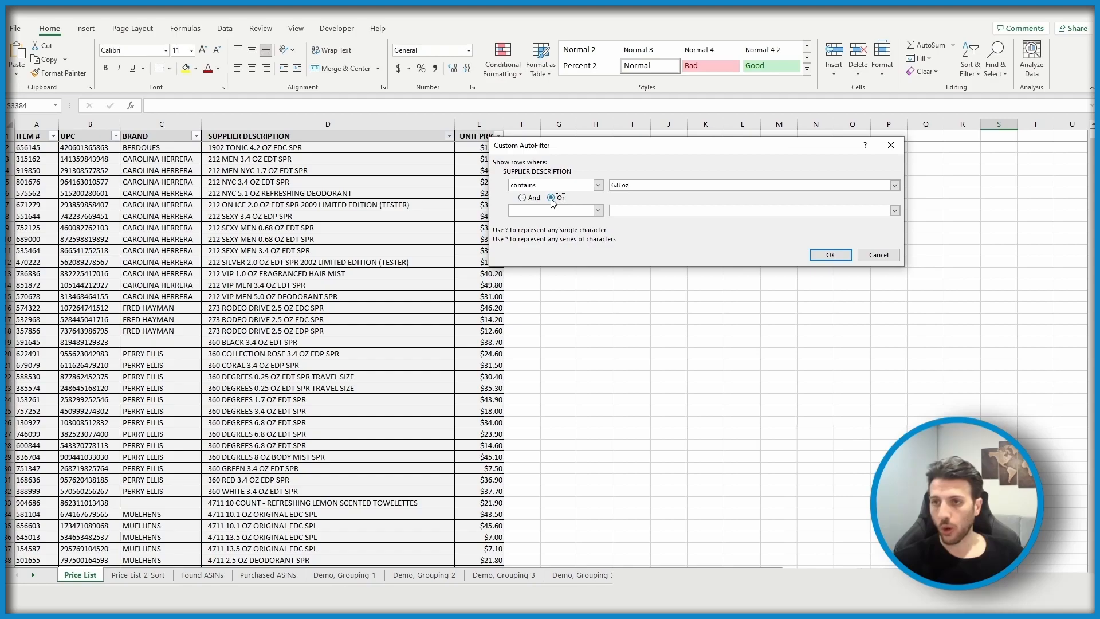
Add the second condition contains "6.8oz", combined with Or, and apply the custom SUPPLIER DESCRIPTION filter
click(597, 211)
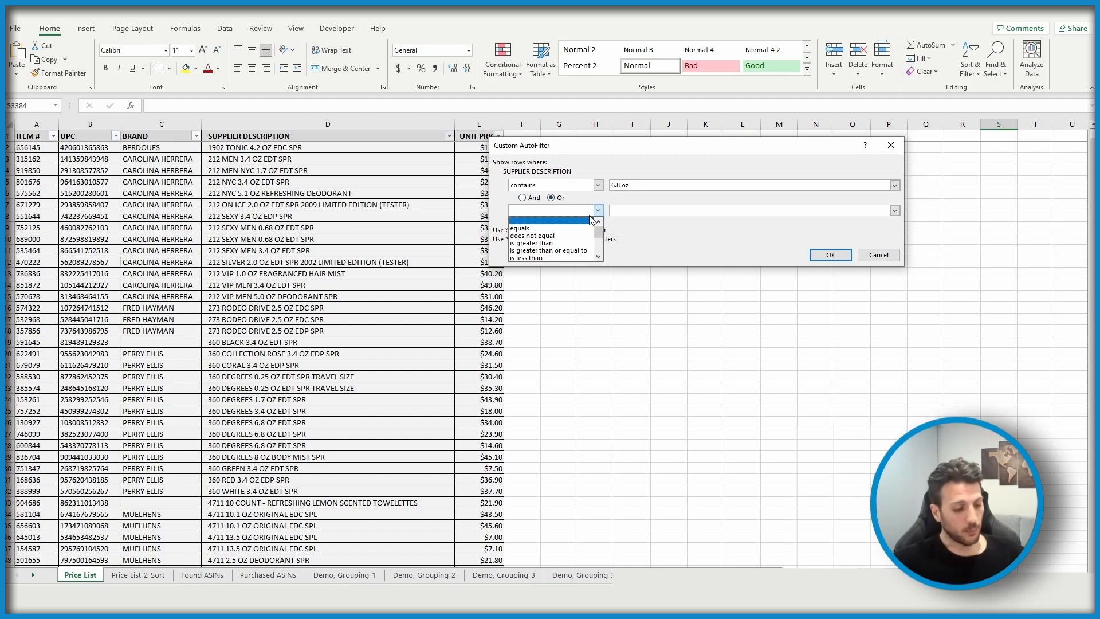
key(c)
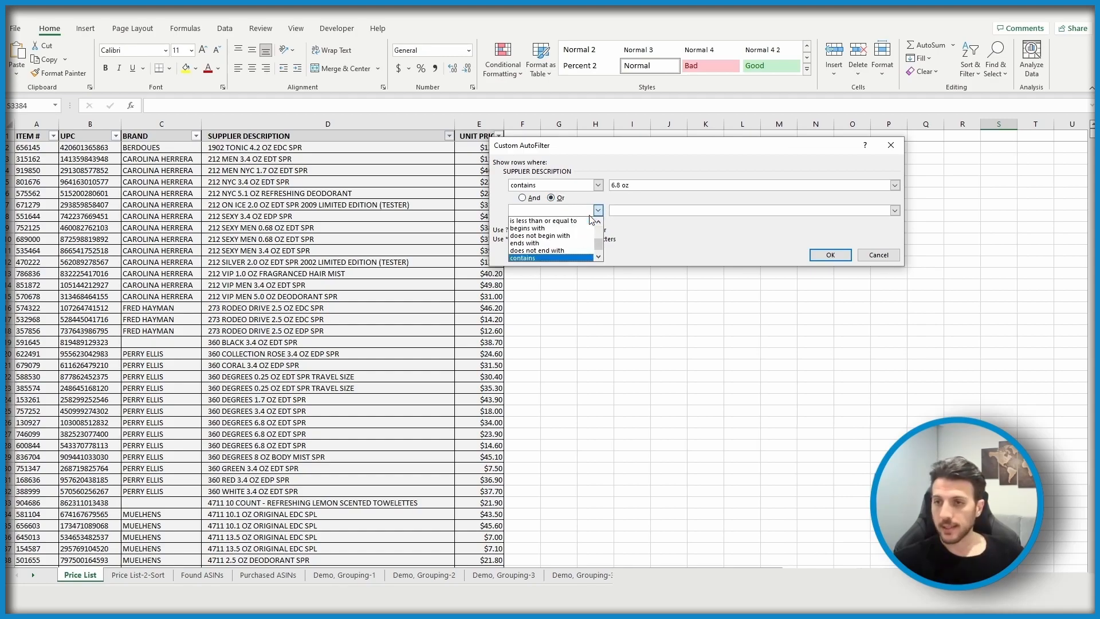
click(545, 258)
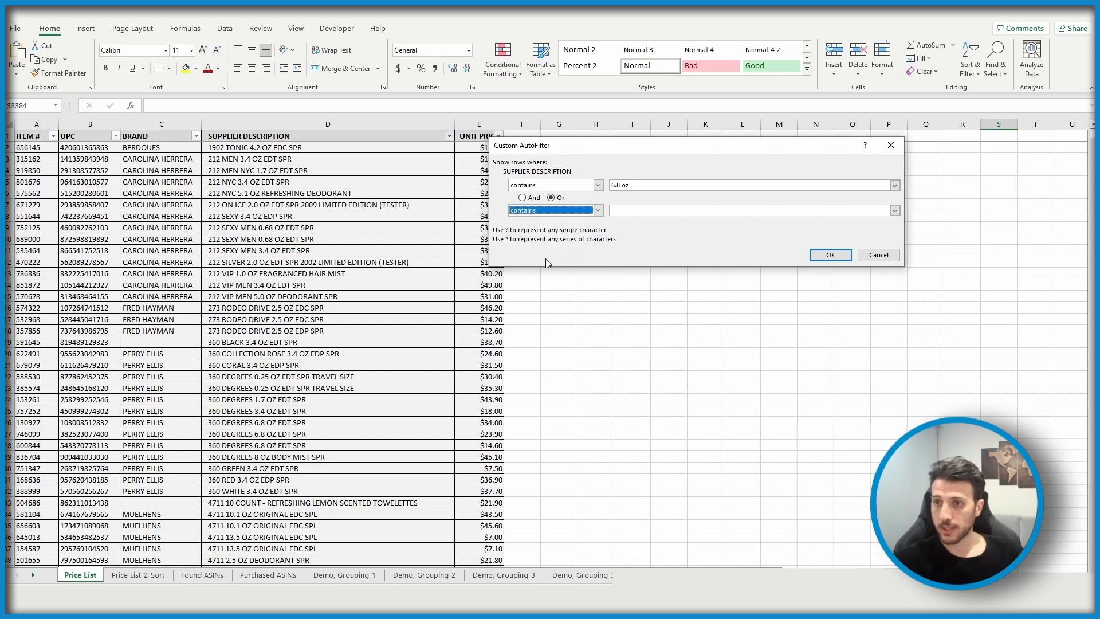
click(623, 209)
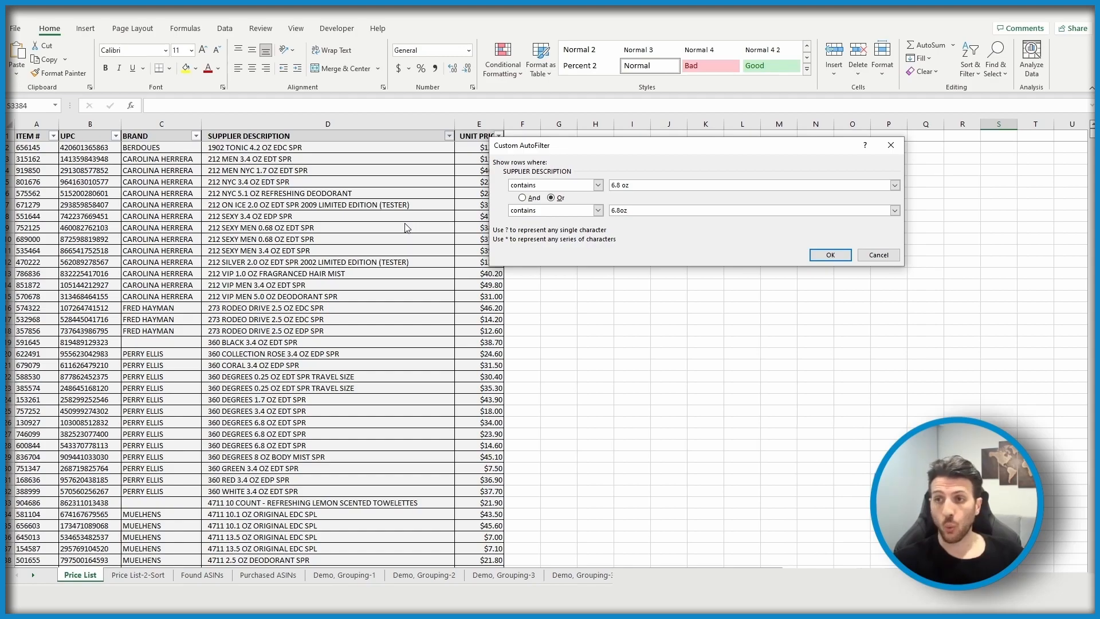
click(830, 255)
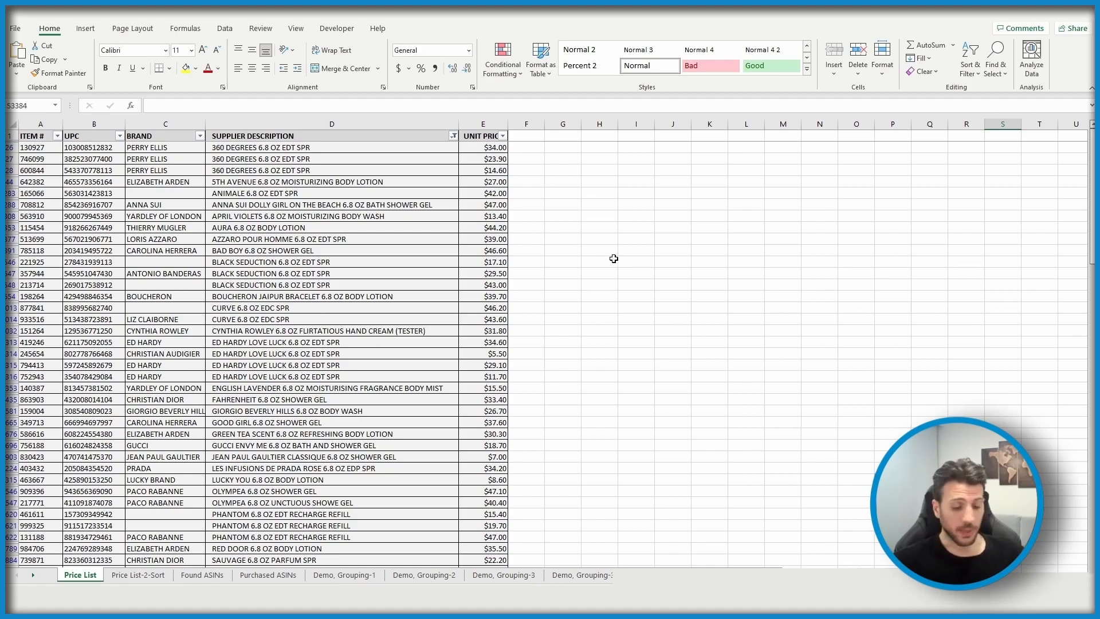
Find all cells containing "6.8oz" and all cells containing "6.8 oz" in the filtered price list
key(ctrl+f)
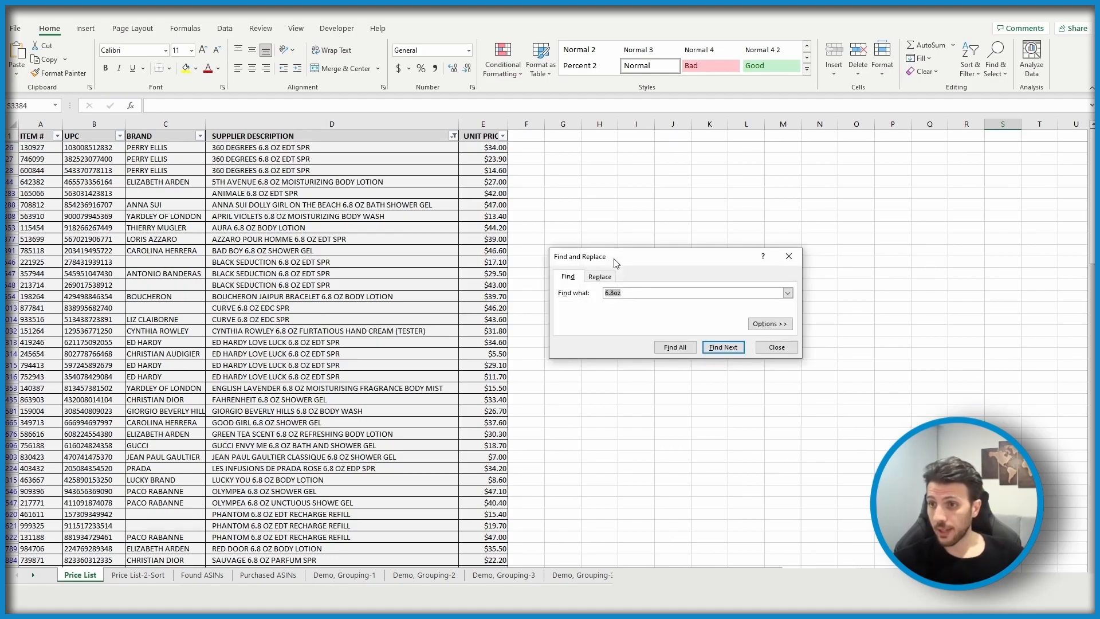
click(638, 292)
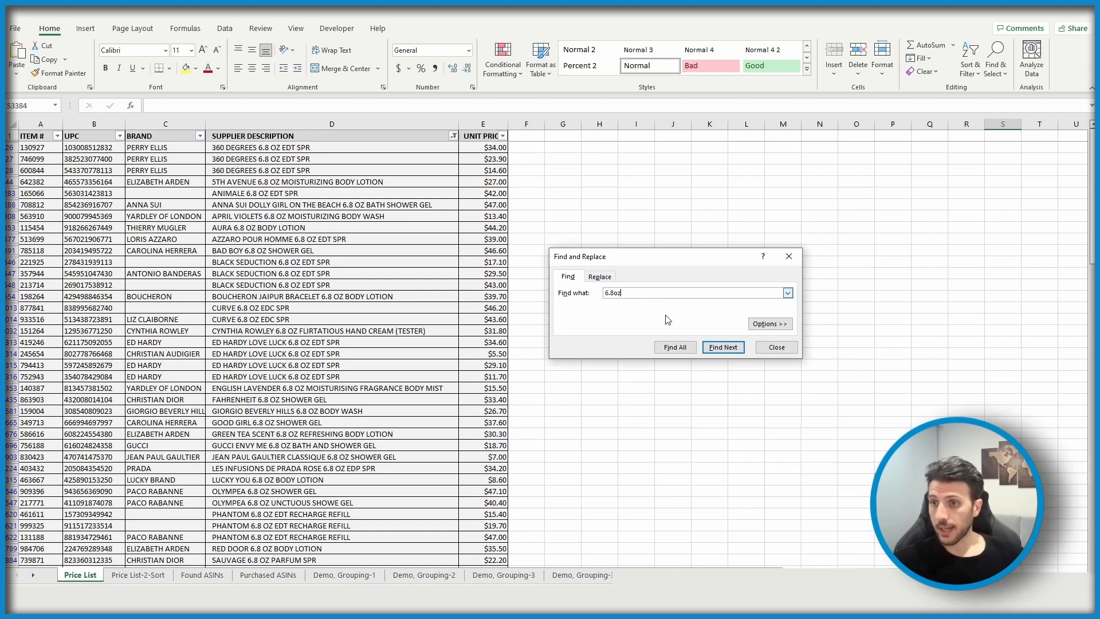
click(675, 348)
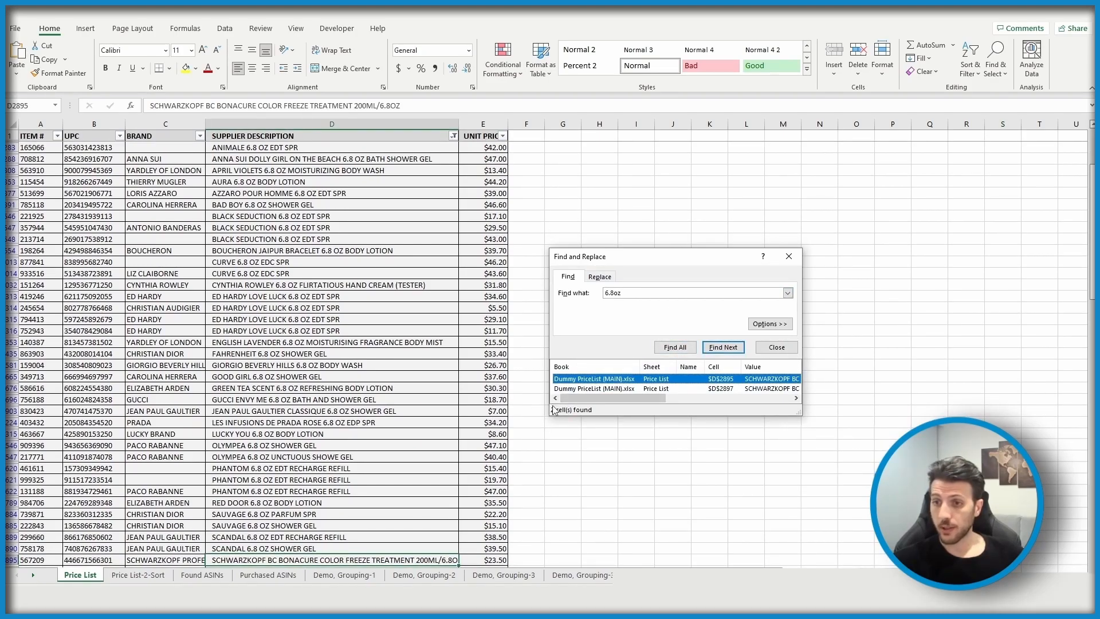
click(612, 293)
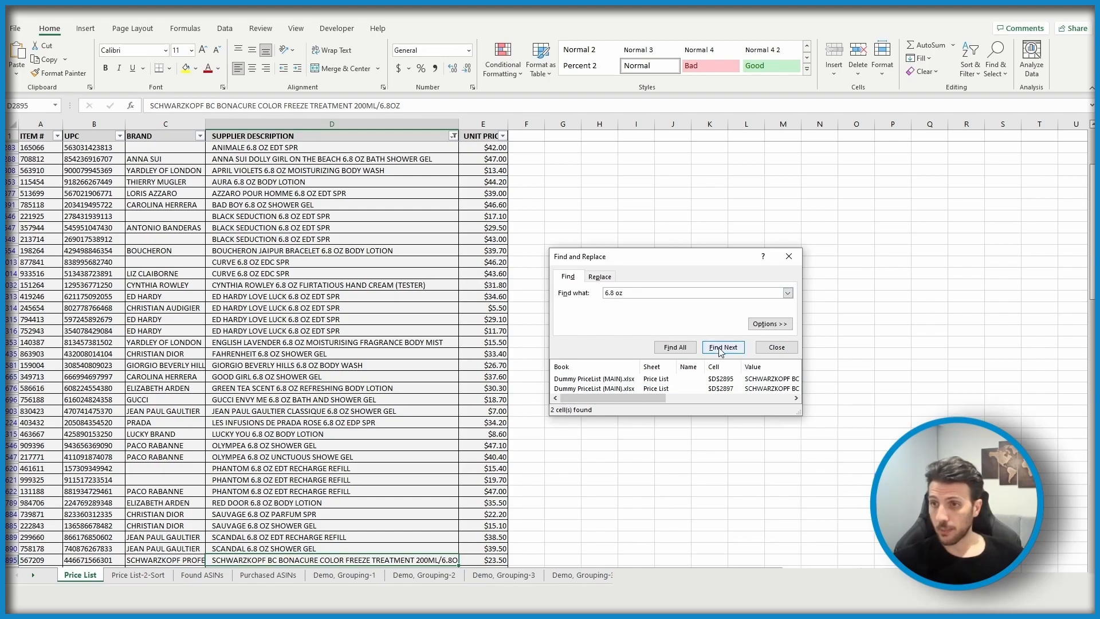
click(660, 348)
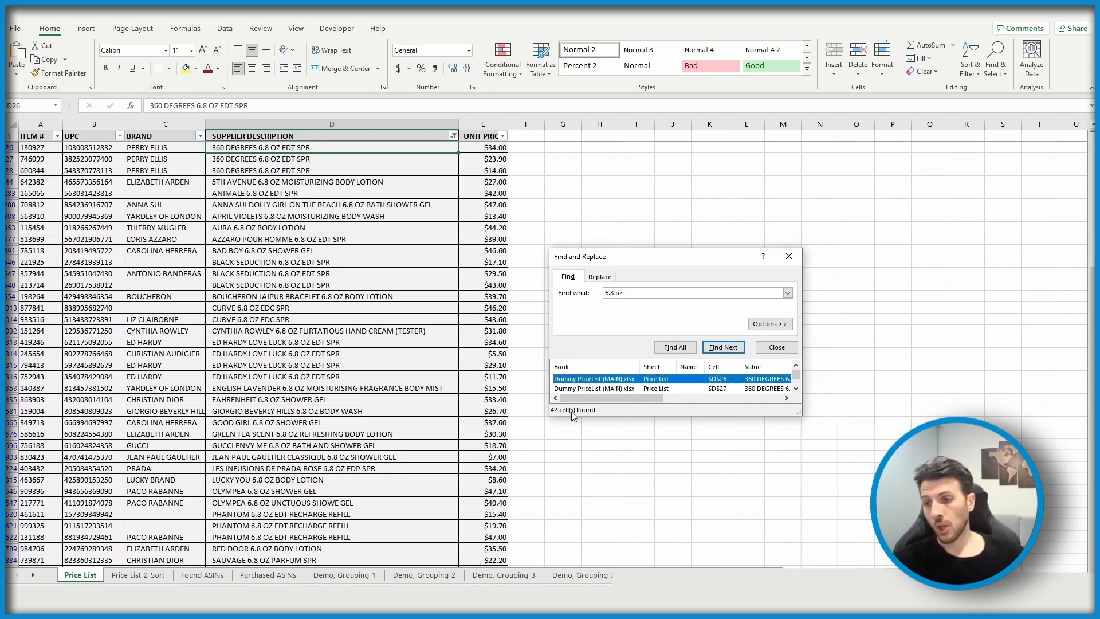
click(770, 342)
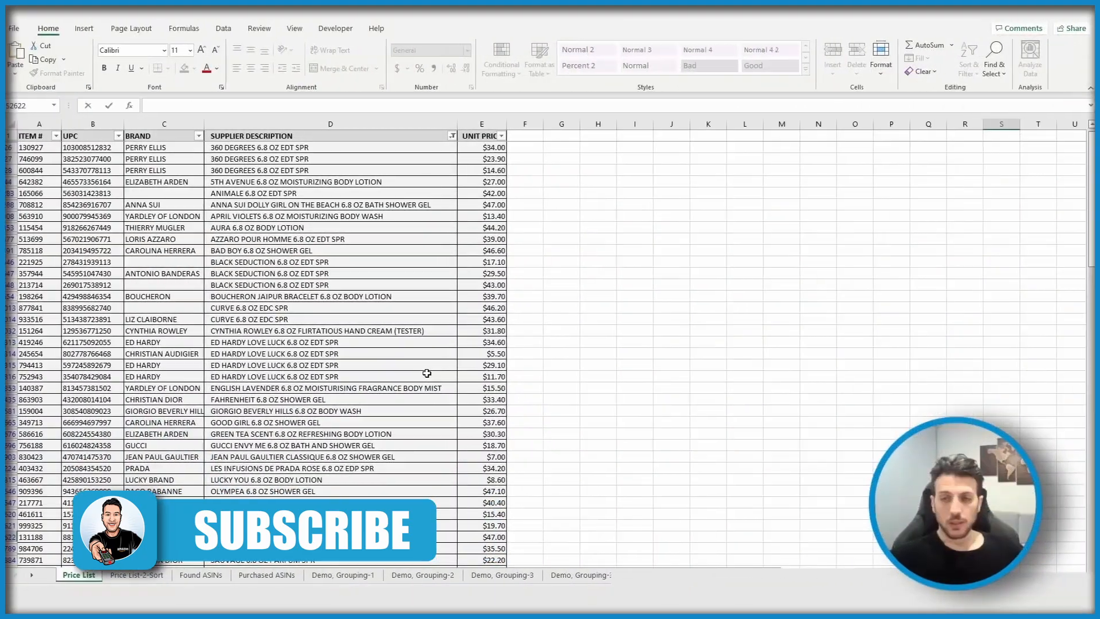
click(504, 136)
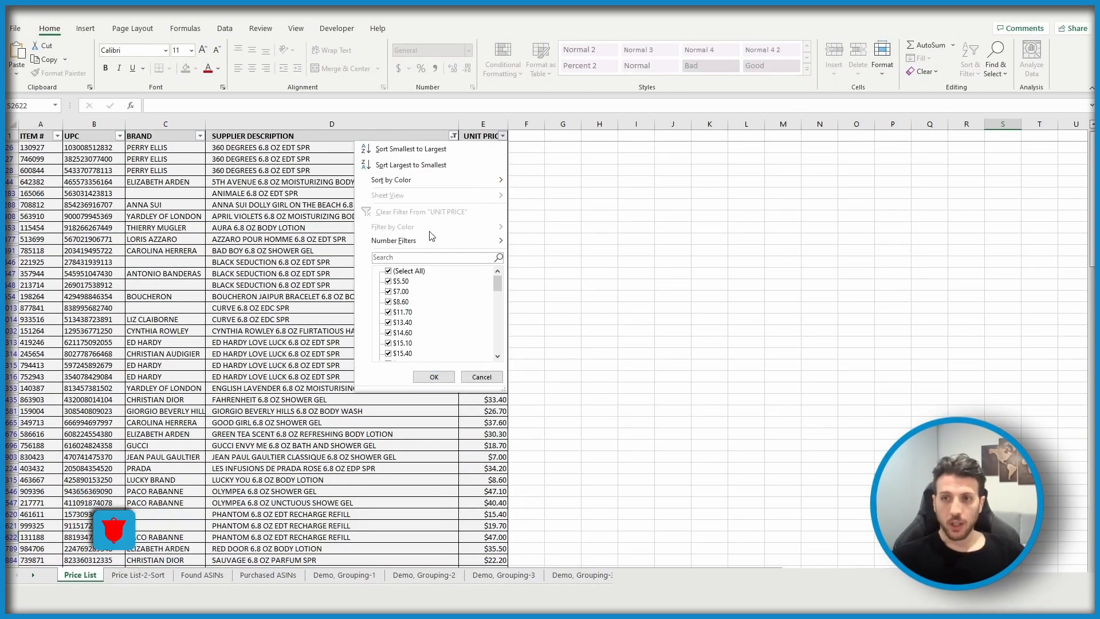
mouse_move(427, 238)
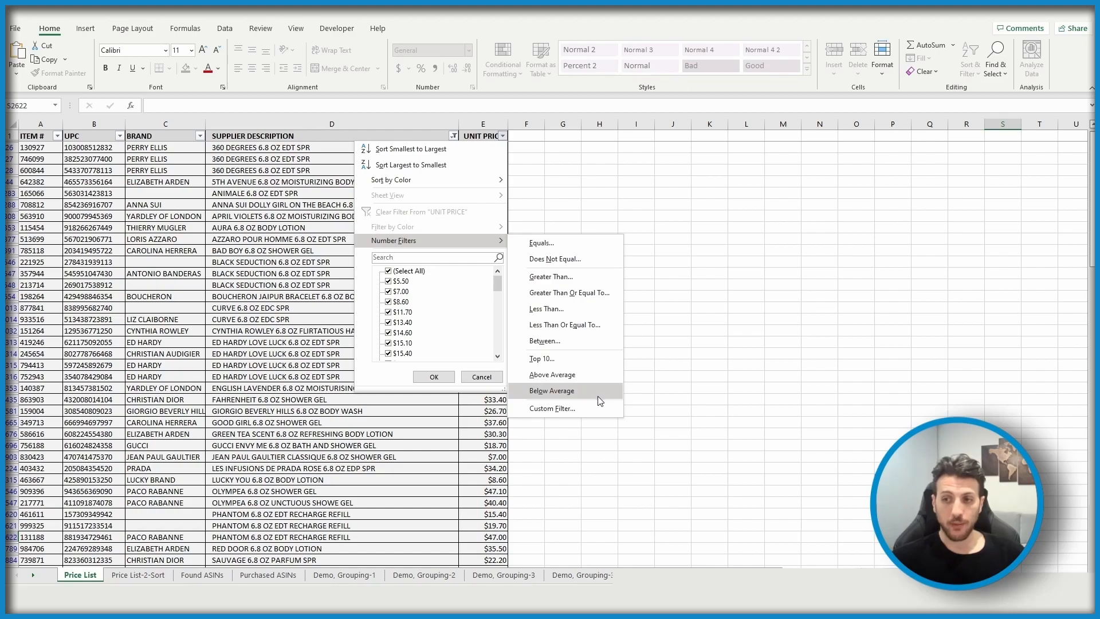
key(Escape)
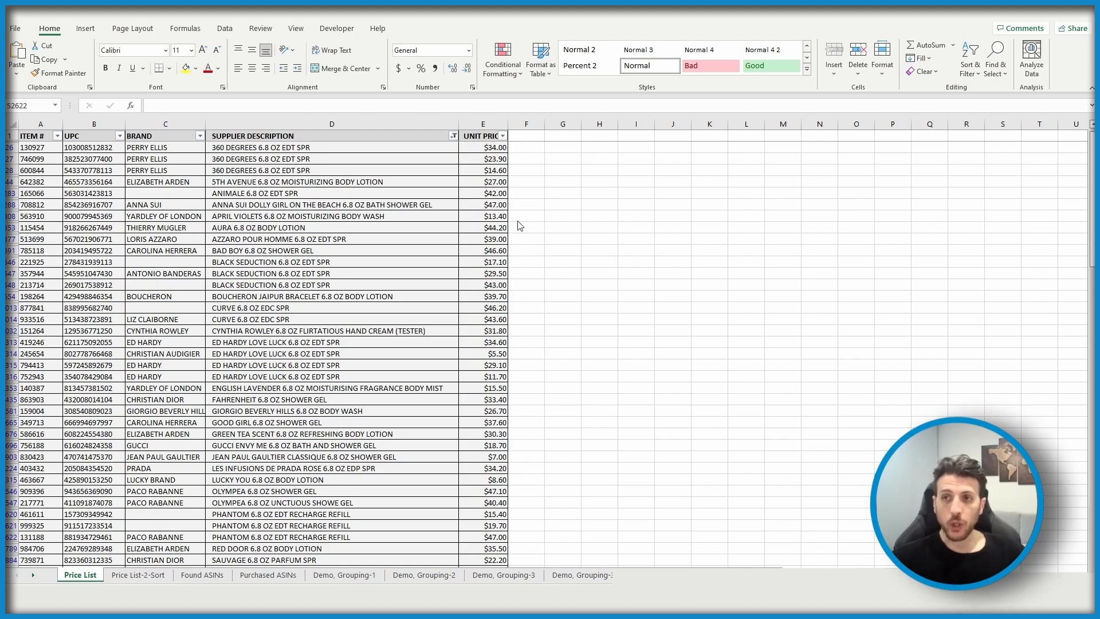
Filter the UNIT PRICE column with a Between number filter from 20 to 30 and check the remaining prices
click(503, 137)
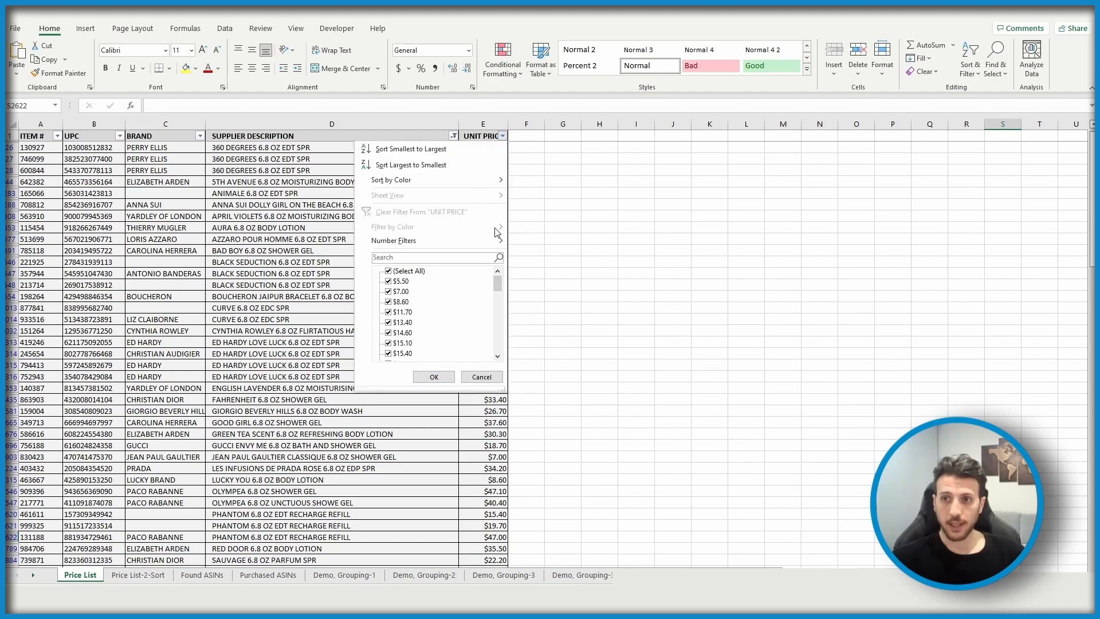
mouse_move(478, 250)
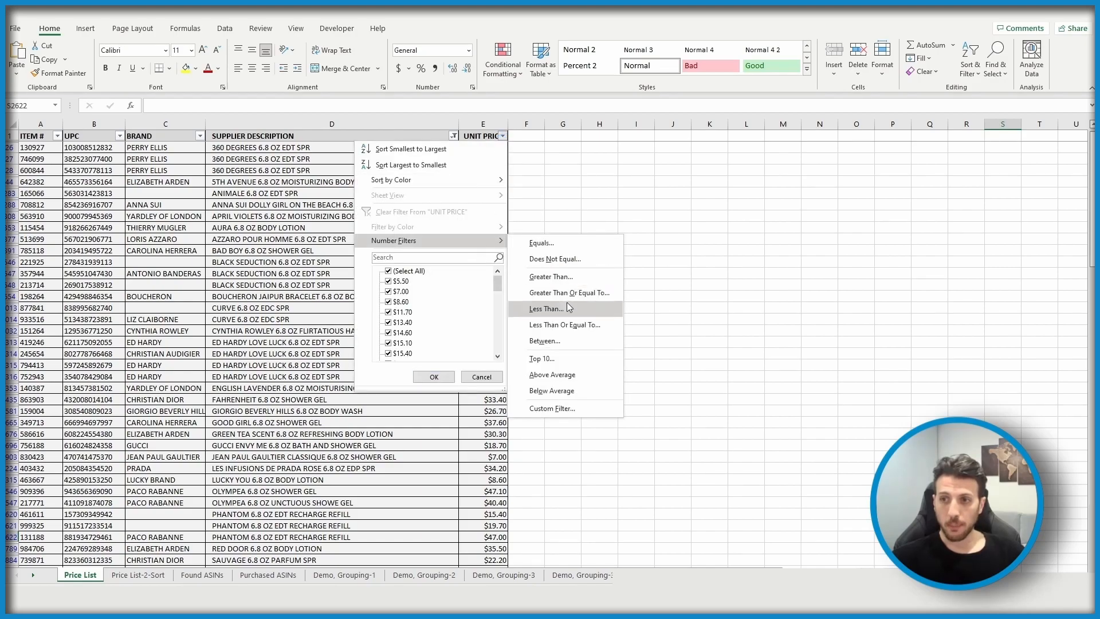
click(544, 340)
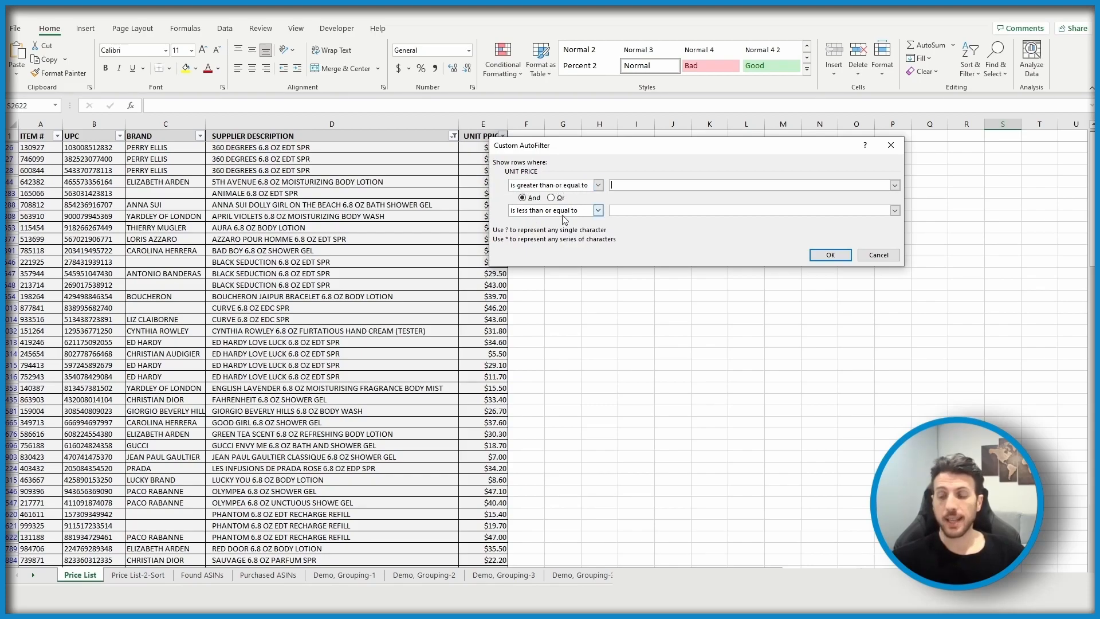
drag(634, 152, 688, 158)
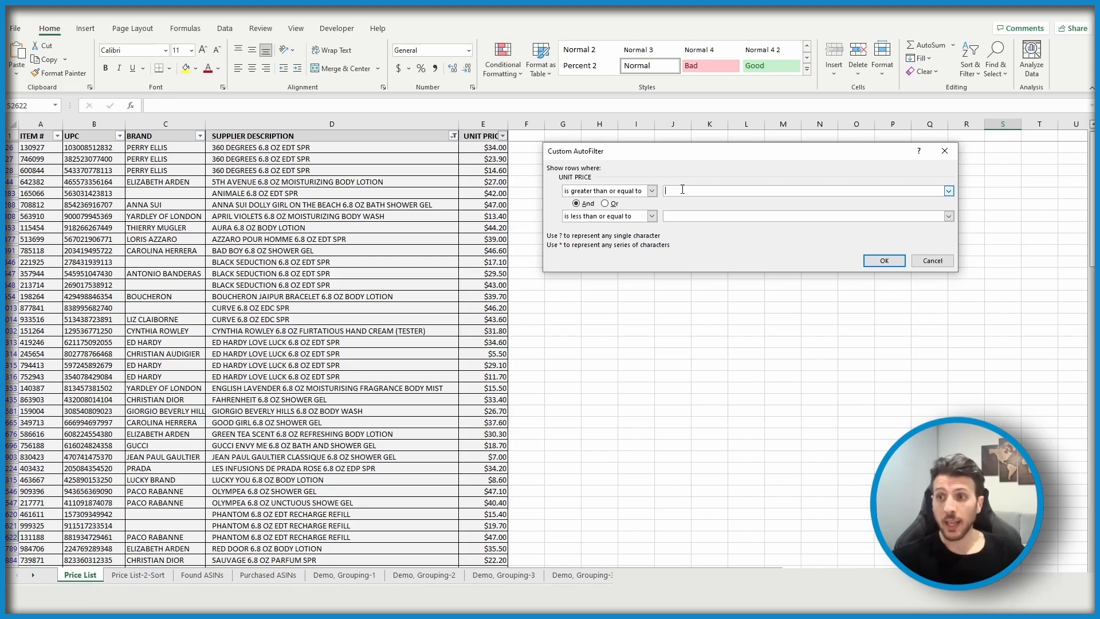
click(683, 189)
text(20)
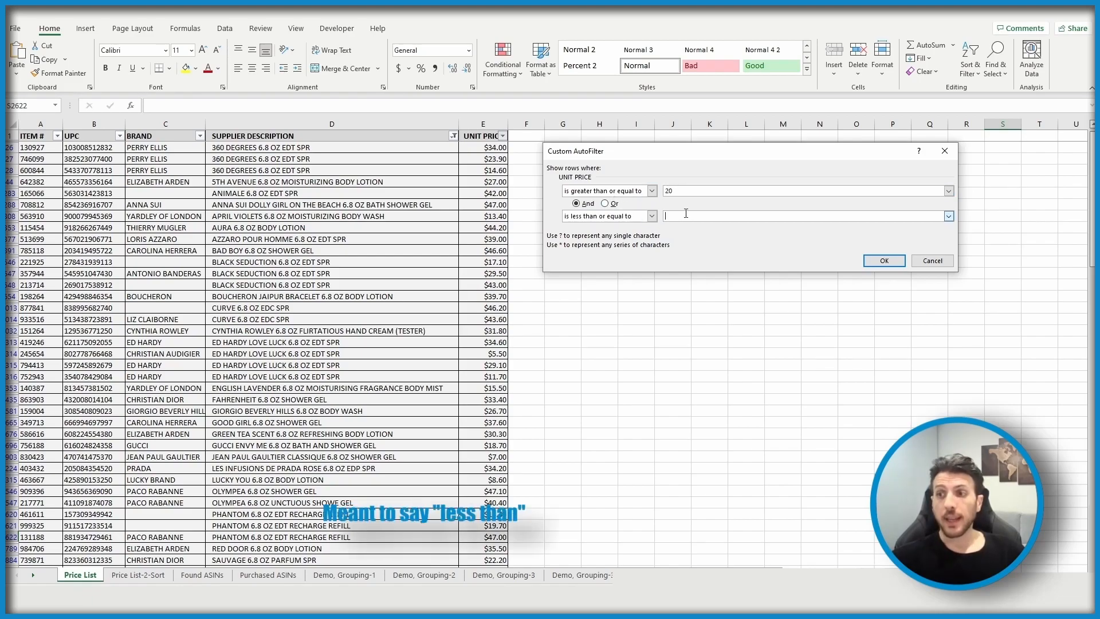
click(685, 216)
text(30)
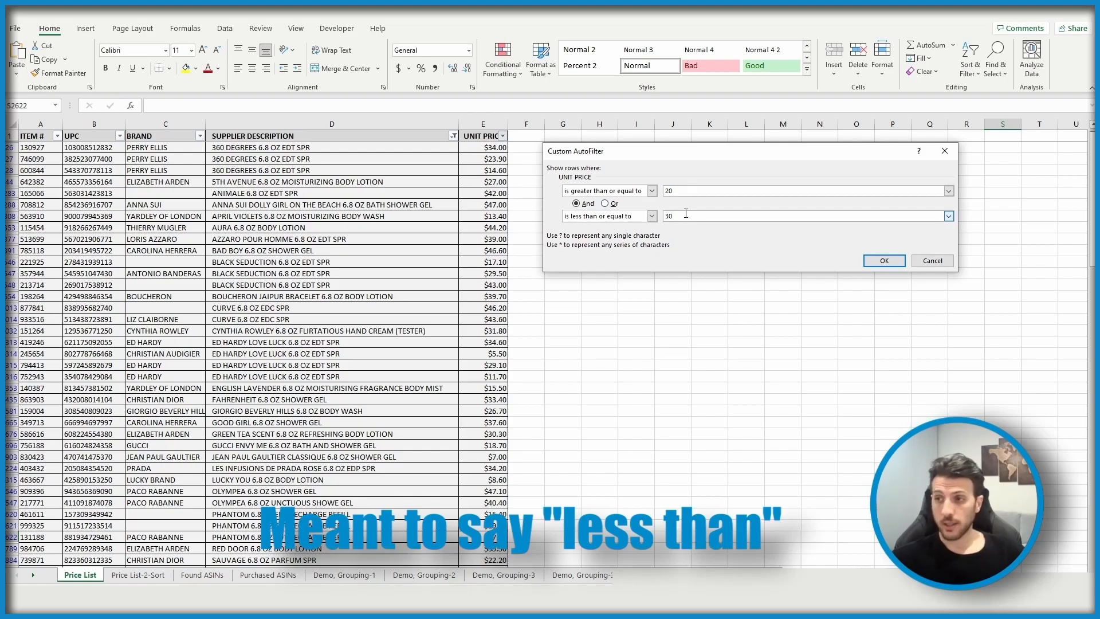
click(882, 260)
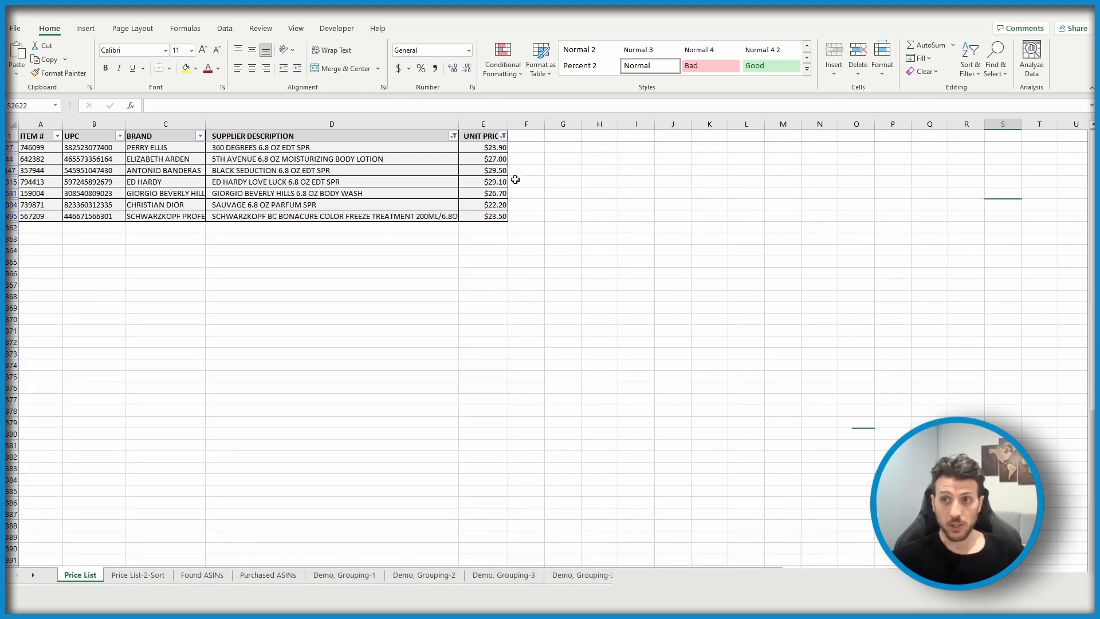
drag(480, 148, 493, 217)
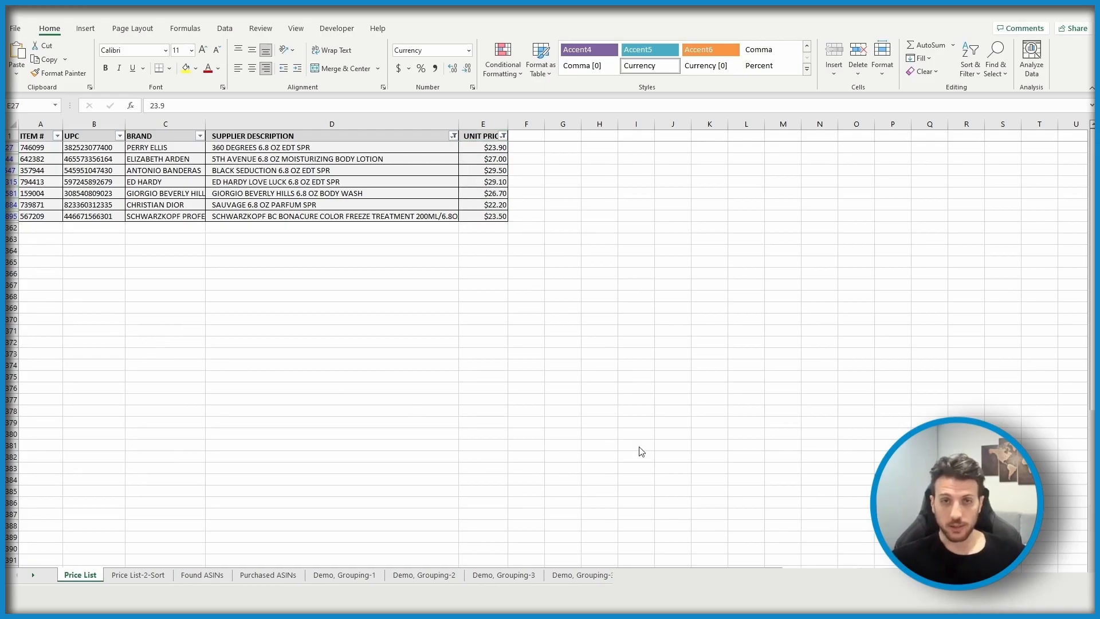
double_click(1003, 536)
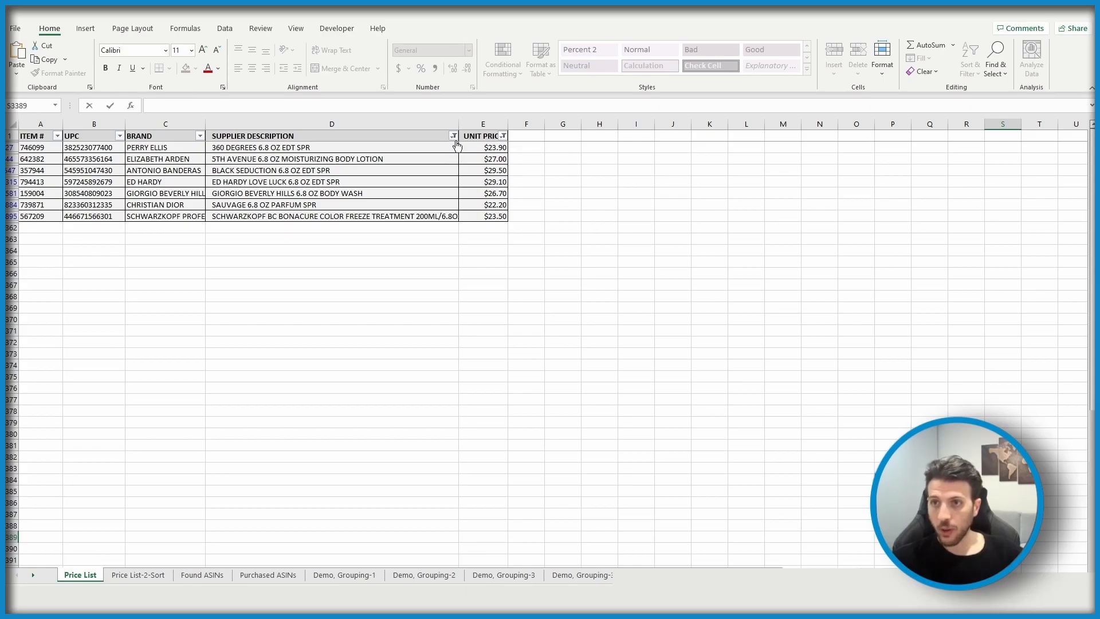
Clear the filter from the UNIT PRICE column and turn off filtering for the whole price list
click(503, 136)
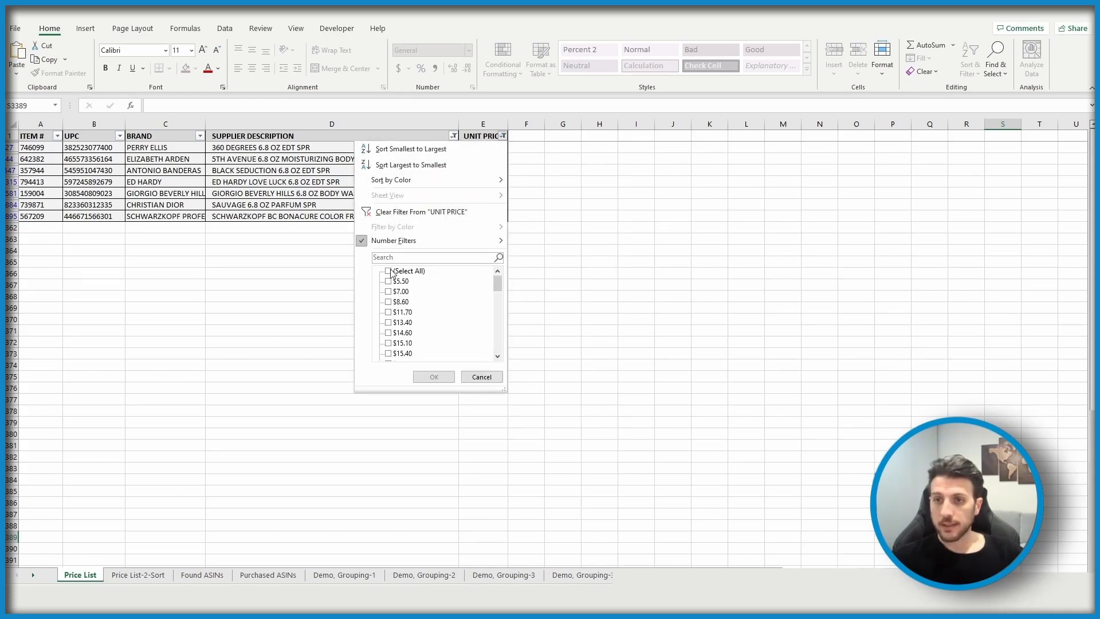
click(416, 212)
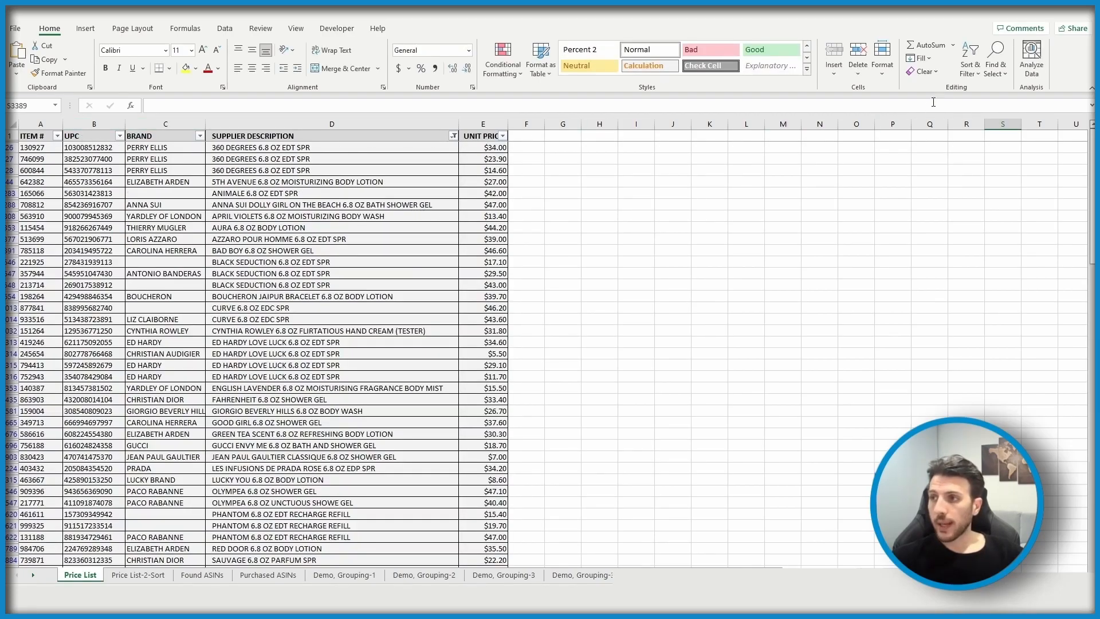
click(968, 77)
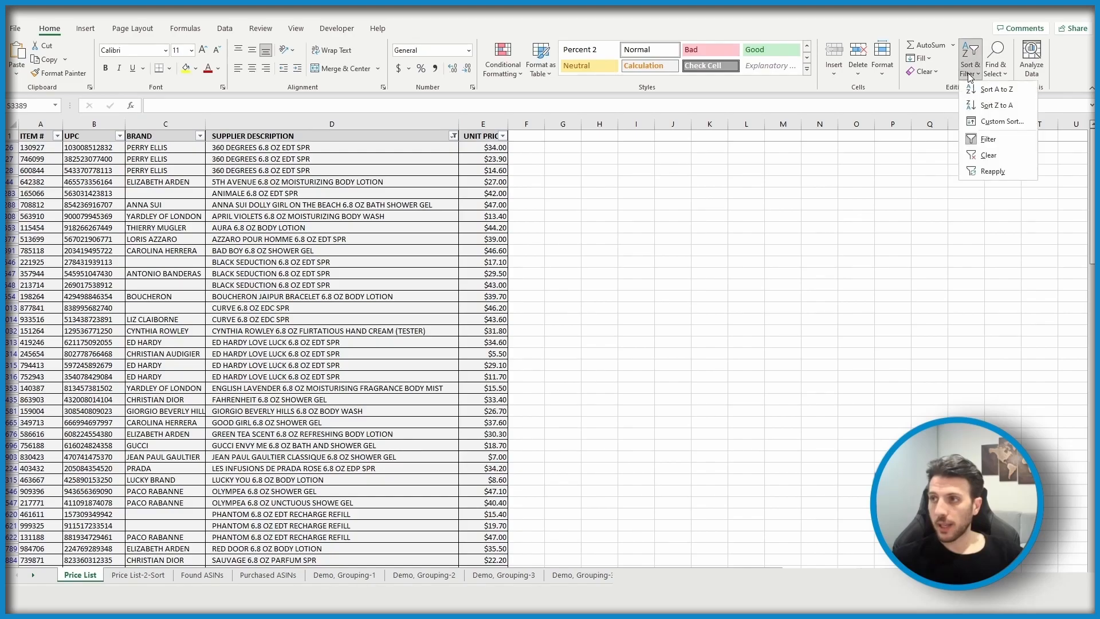
click(996, 138)
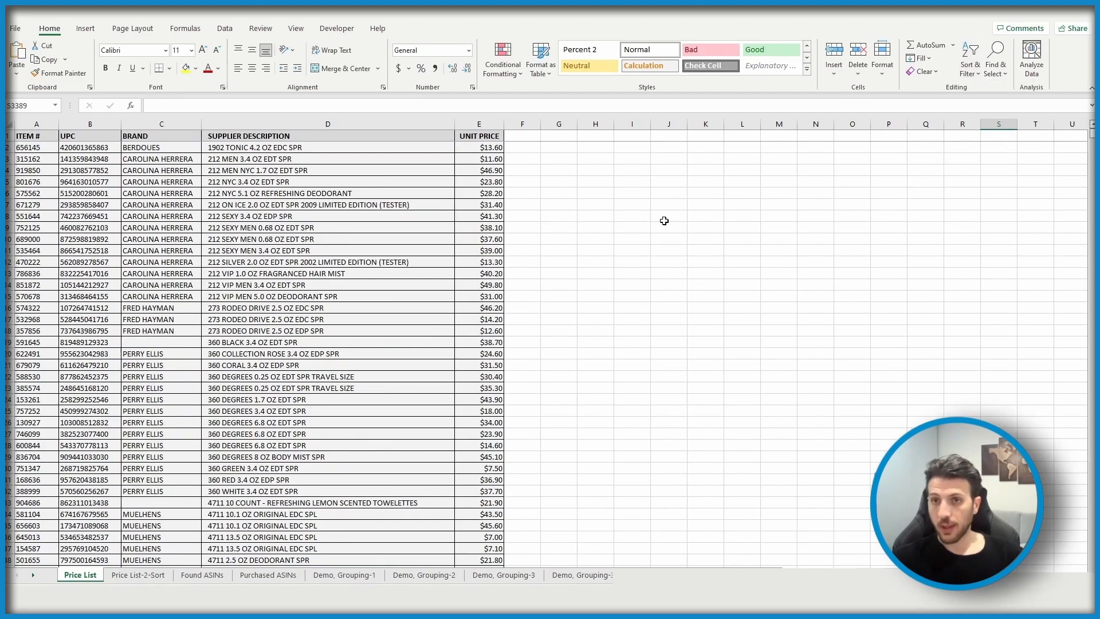